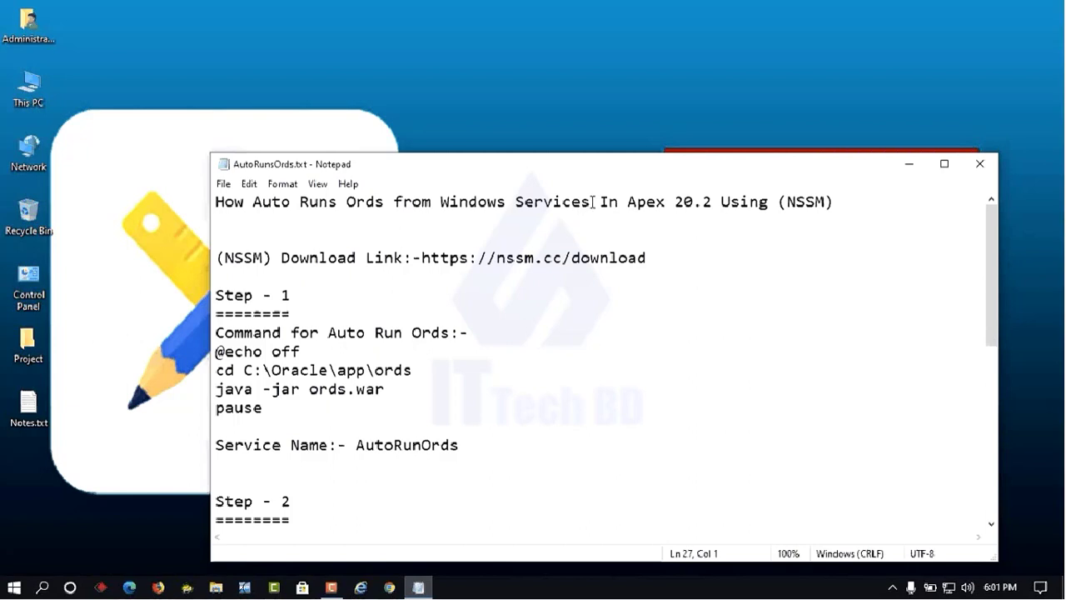
- Review the title and the NSSM download link line in the AutoRunsOrds.txt notes
drag(592, 202, 515, 202)
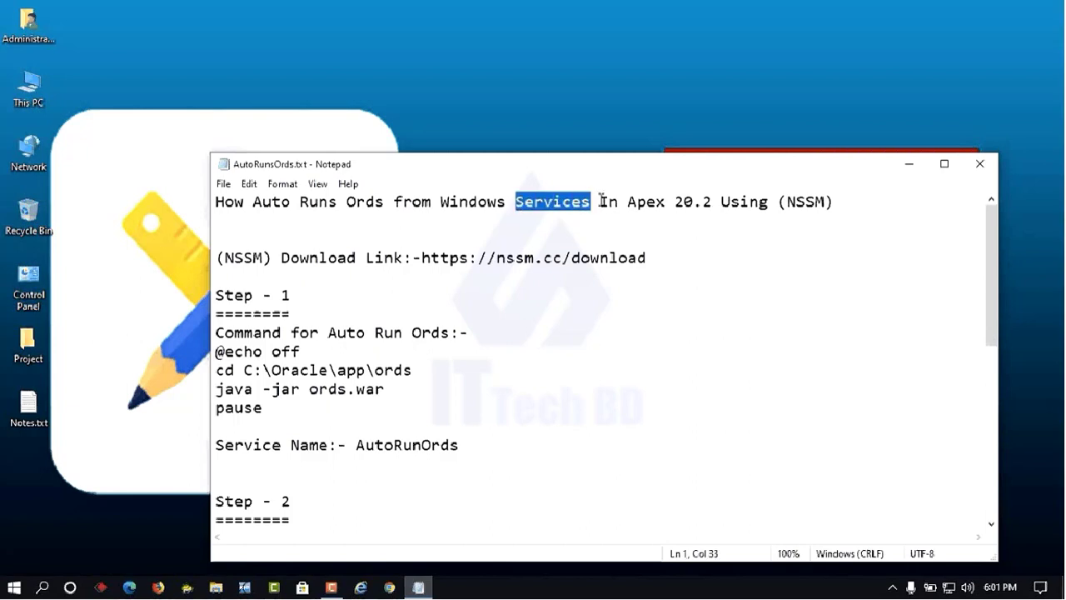
drag(599, 203, 713, 201)
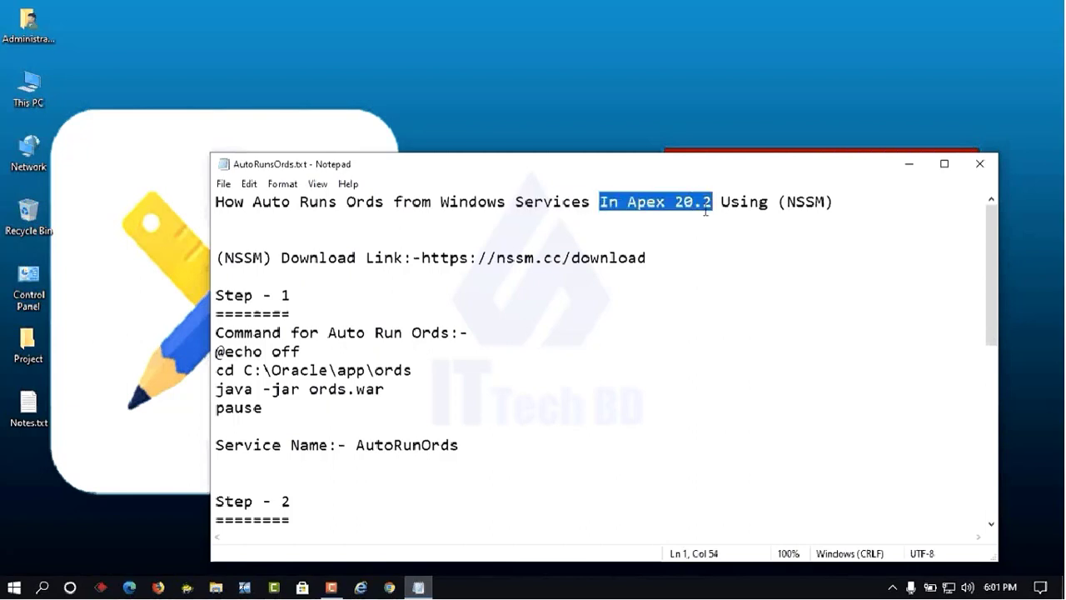
drag(840, 202, 778, 202)
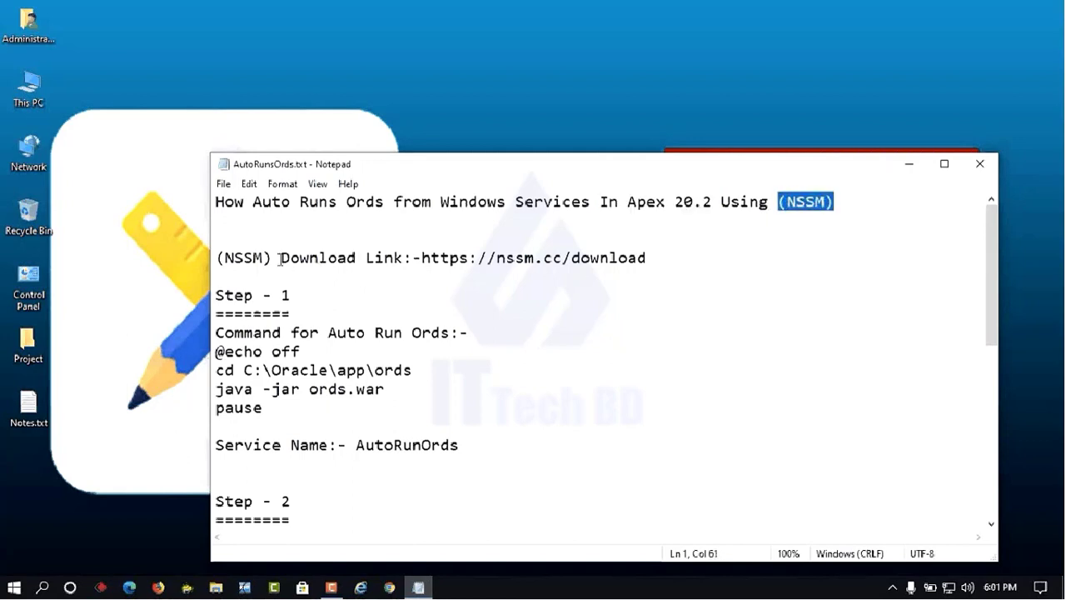
drag(280, 259, 408, 255)
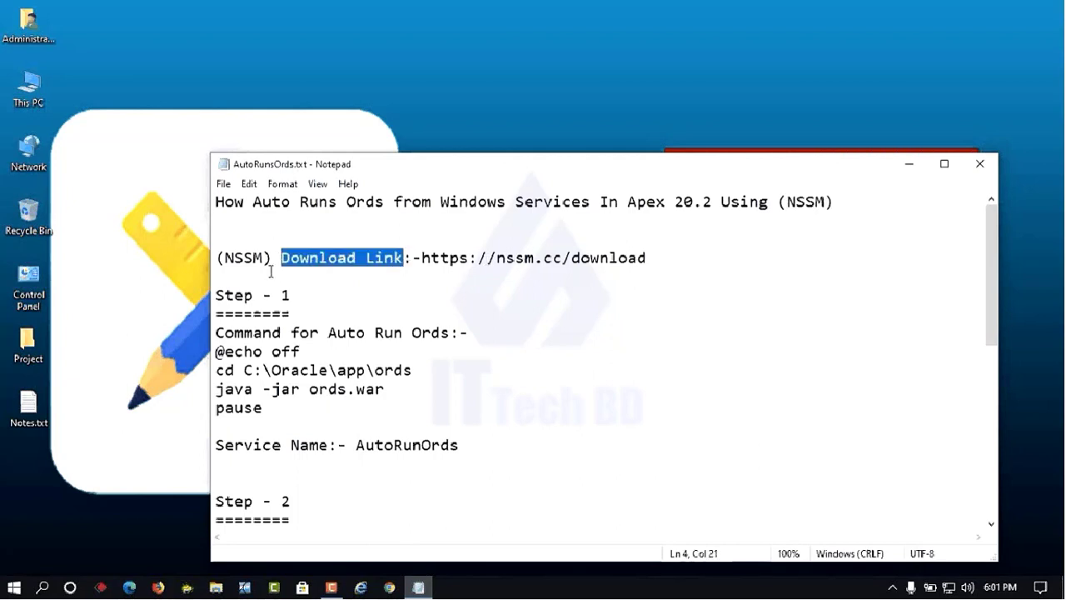
click(450, 275)
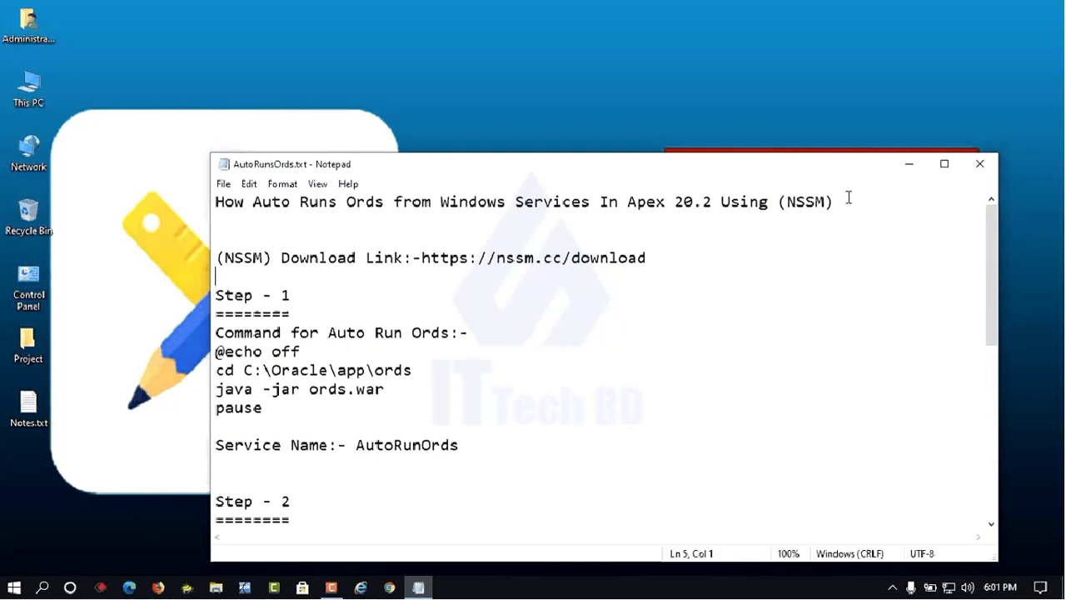
- Switch to Chrome, search Google for "nssm download" and open the nssm.cc download page
click(908, 165)
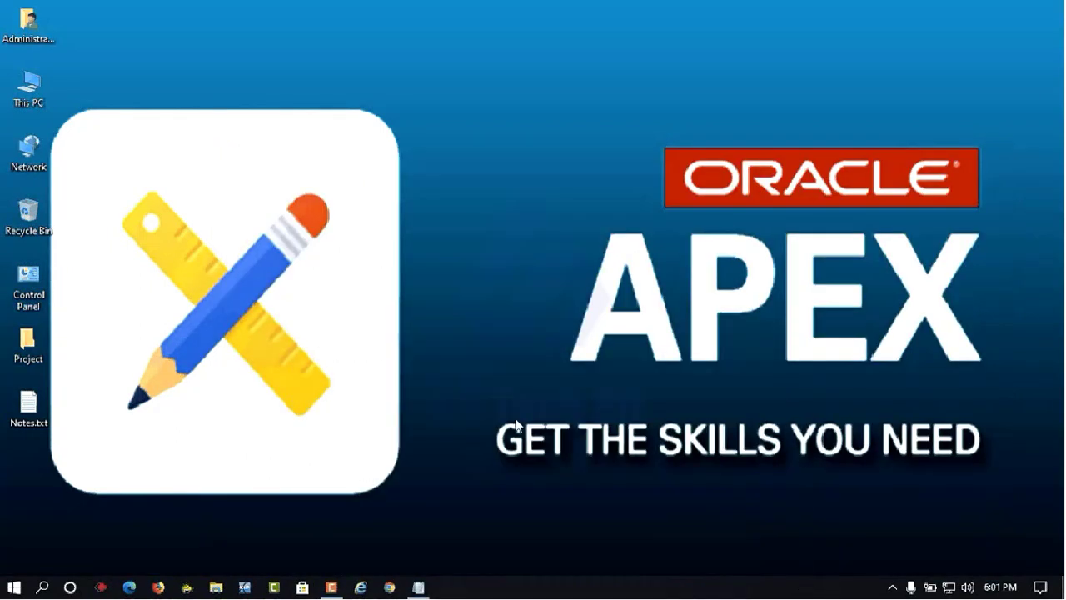
click(389, 587)
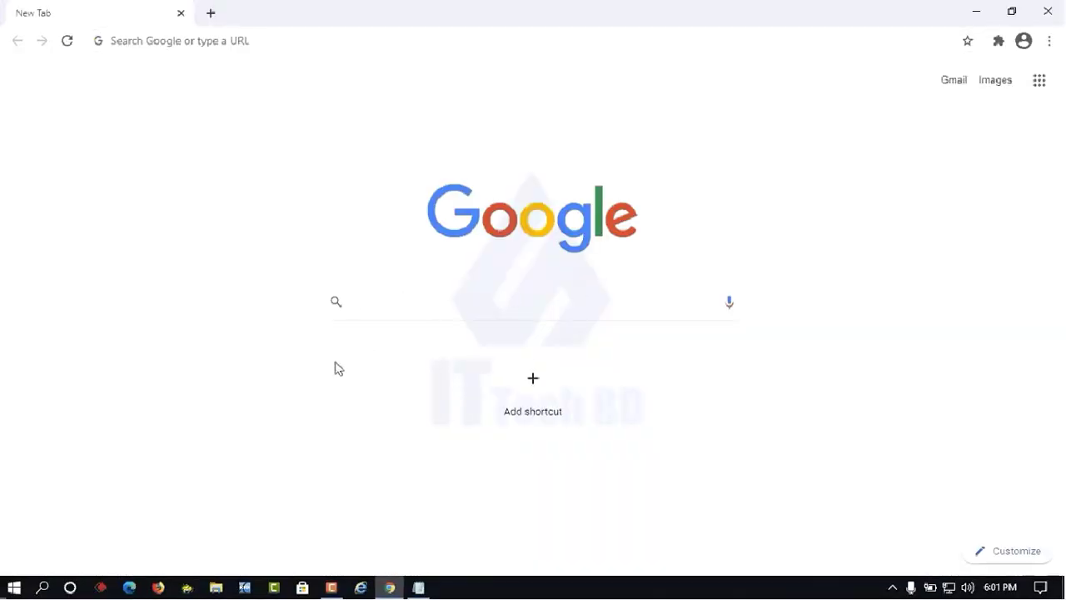
text(nssm)
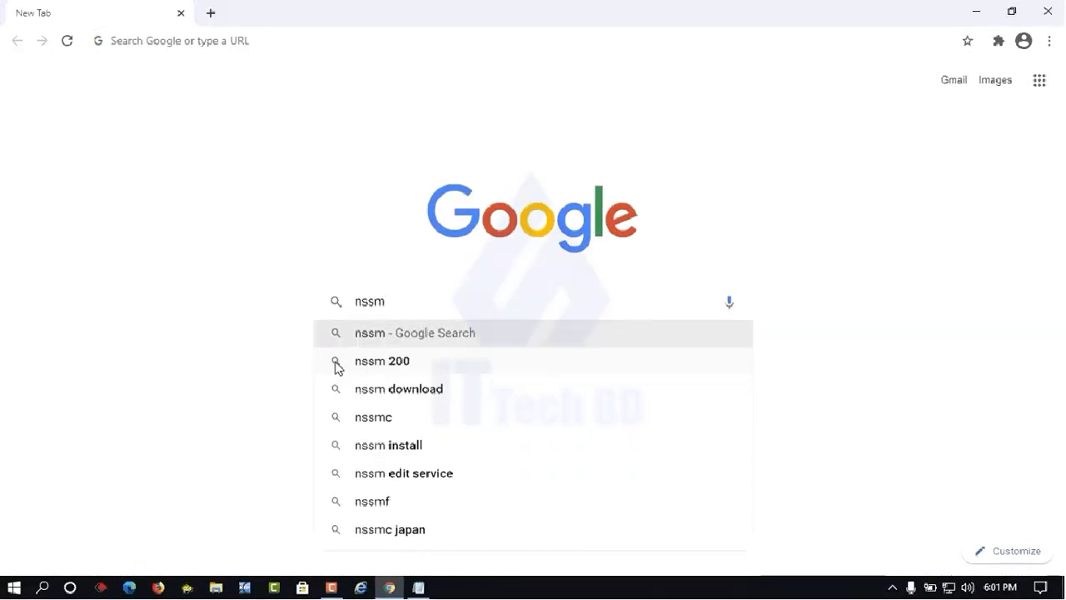
text( d)
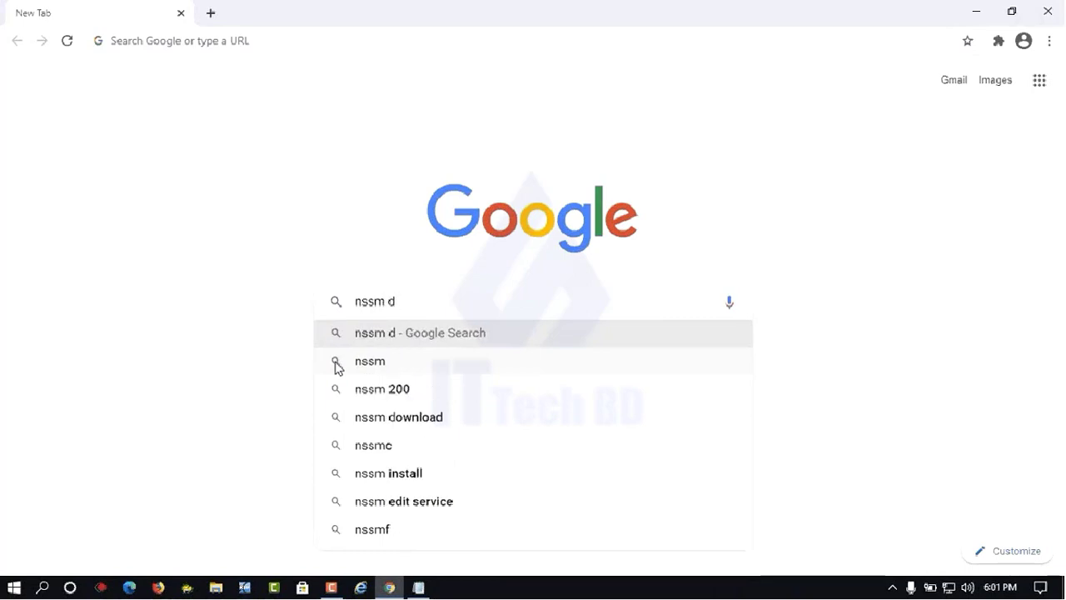
click(439, 426)
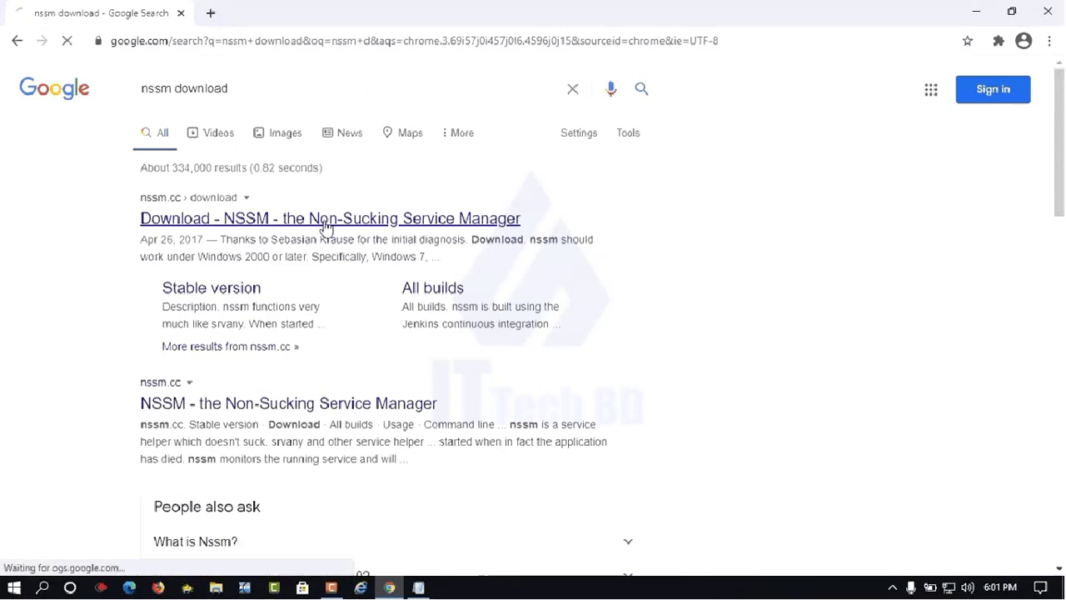
click(327, 220)
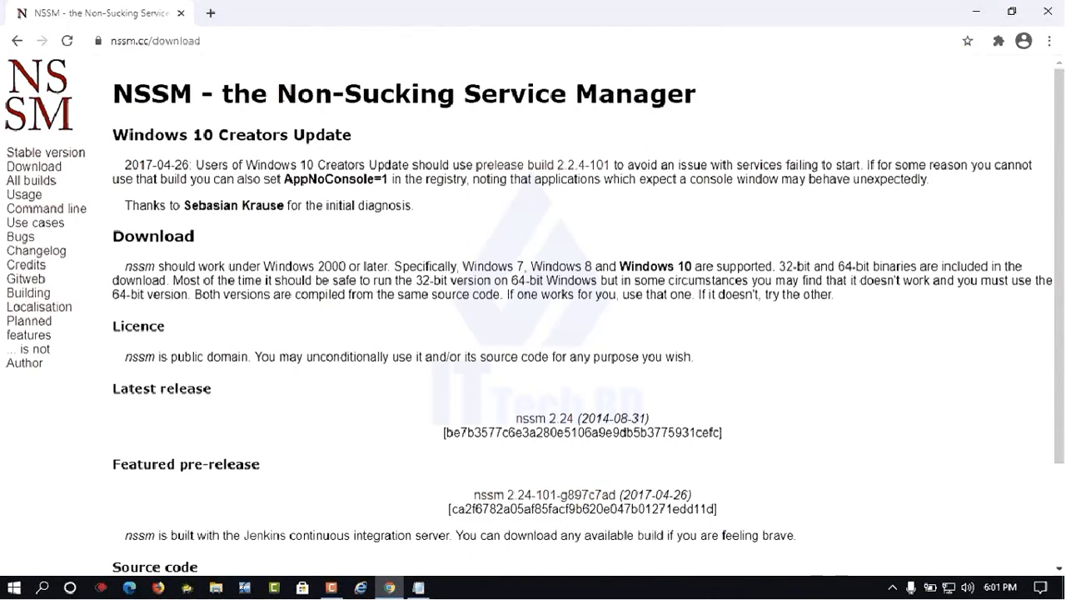
- Download the latest release, nssm 2.24, from the NSSM download page
drag(276, 94, 567, 94)
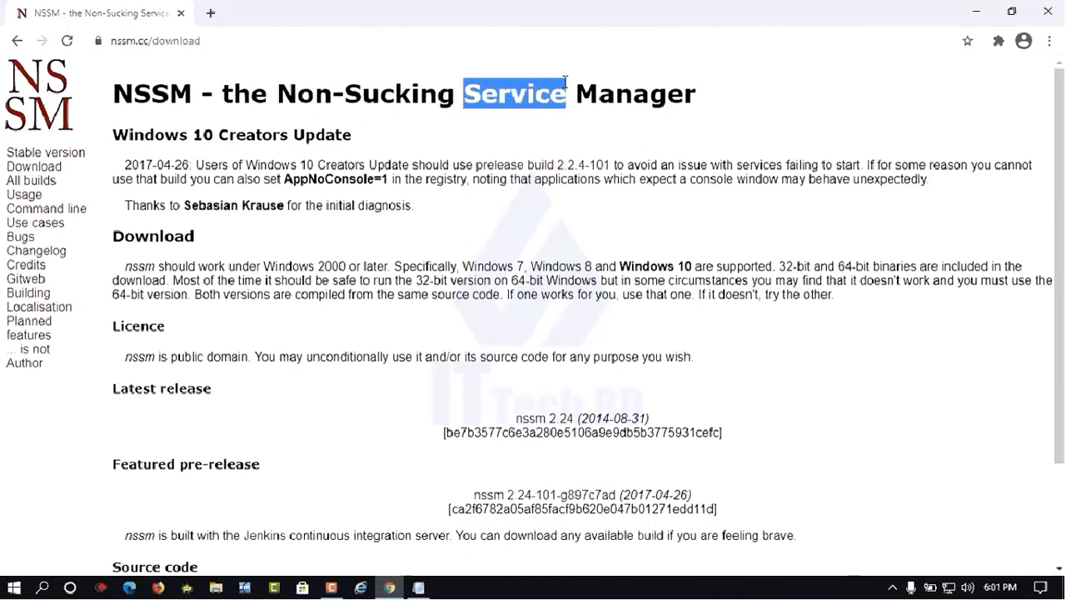
drag(698, 94, 575, 93)
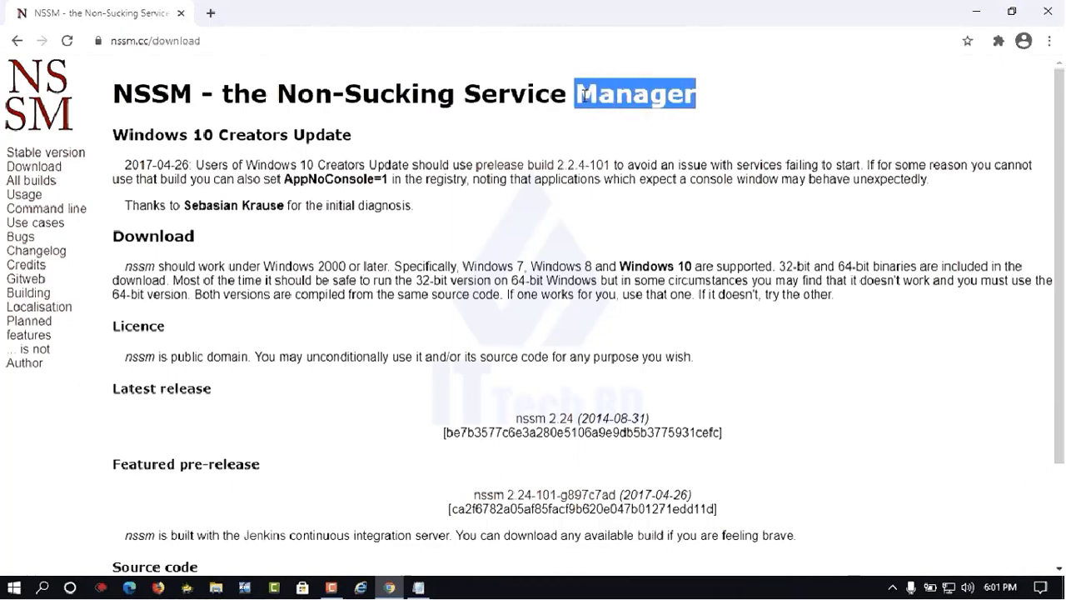
scroll(374, 257, down, 1)
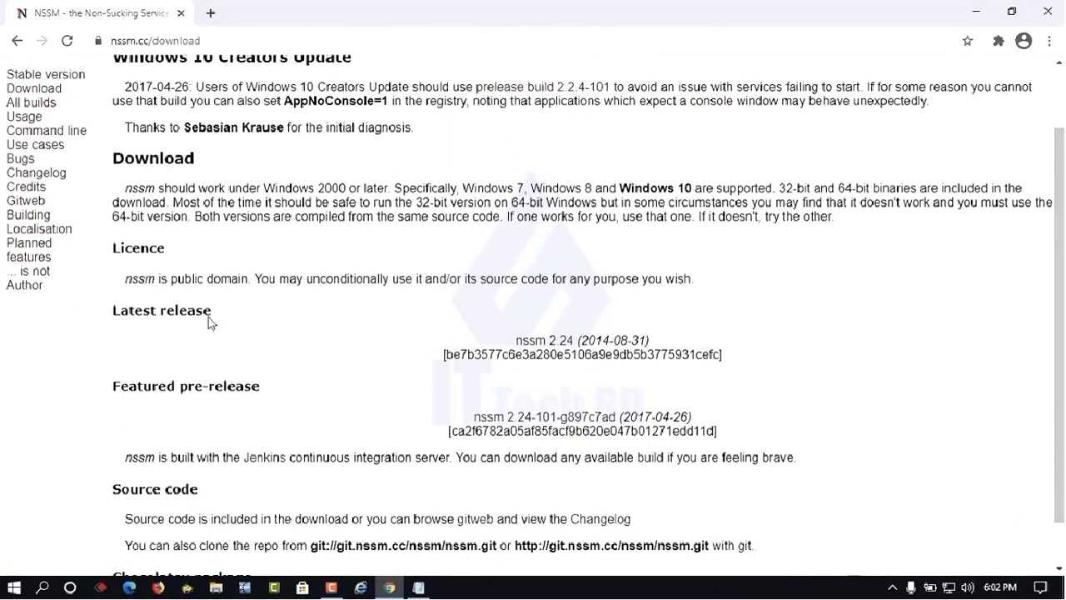
drag(214, 312, 114, 310)
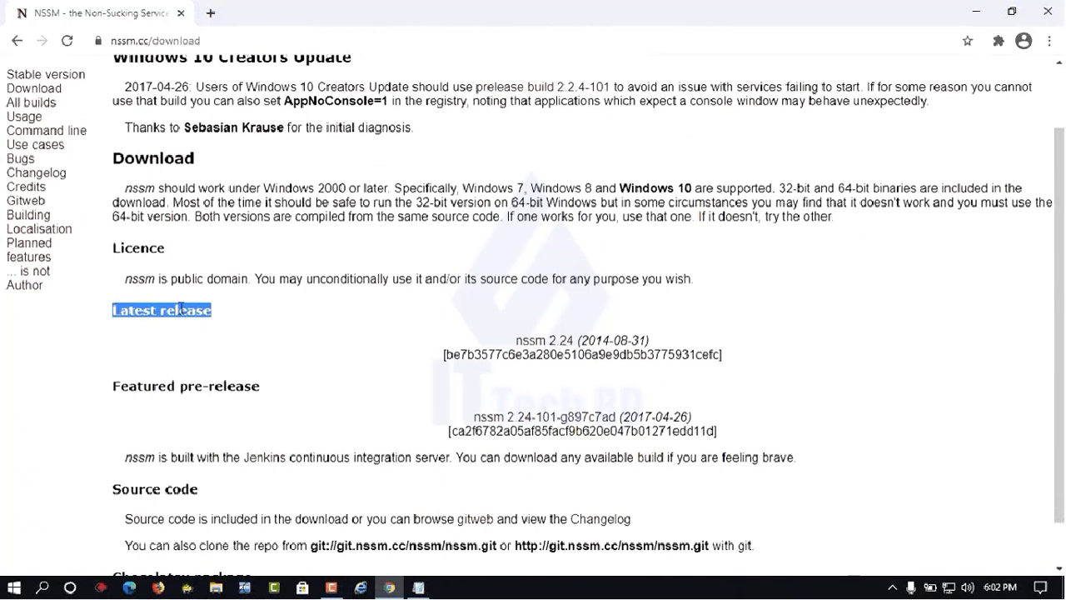
click(553, 341)
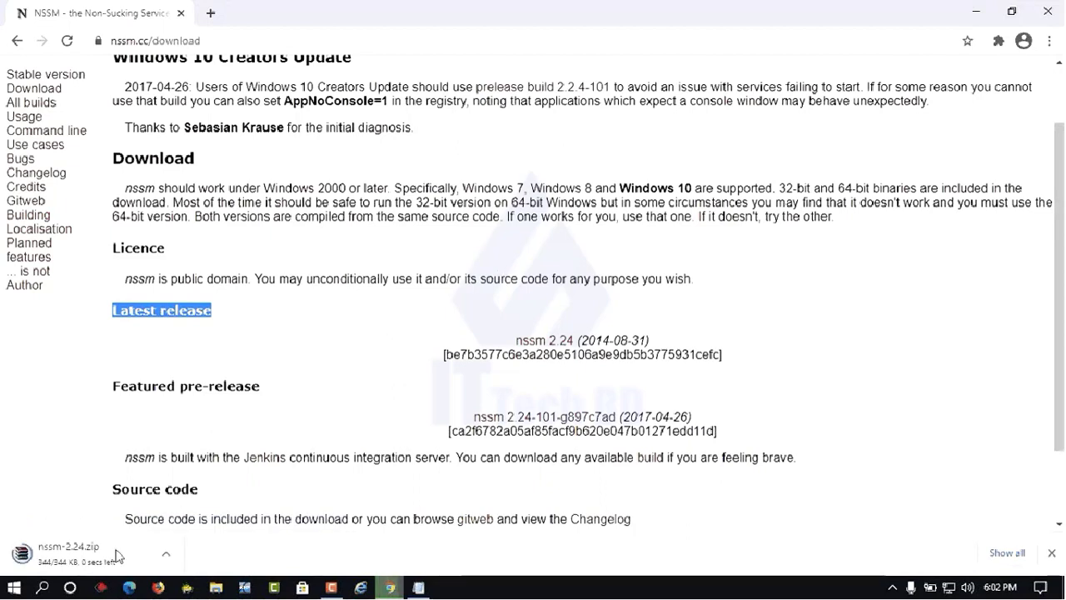
- Locate the downloaded nssm-2.24.zip in its folder and extract it to an nssm-2.24 folder in Downloads
click(1007, 552)
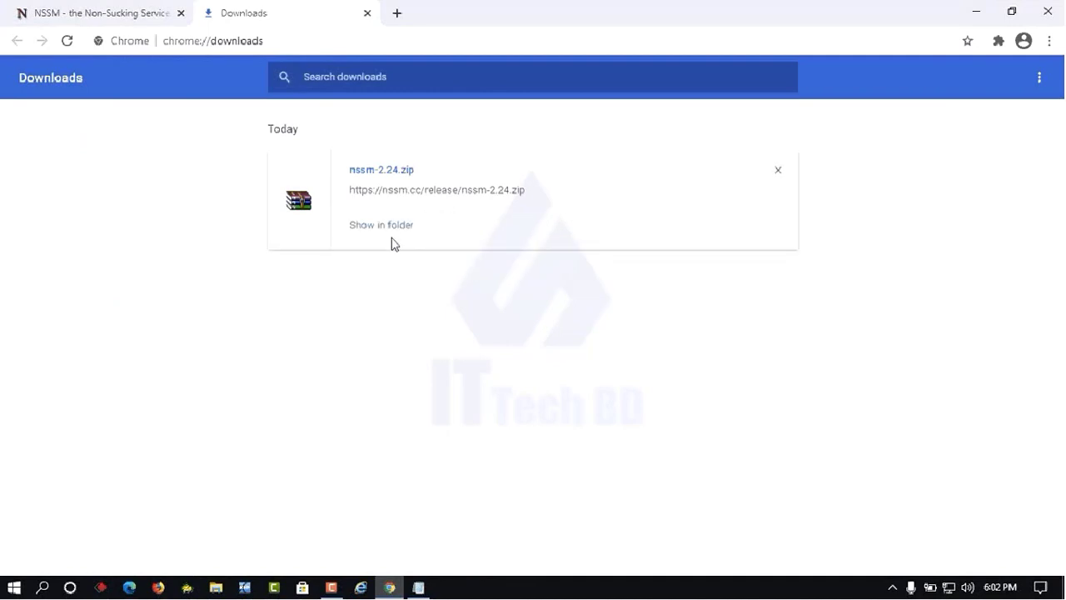
click(390, 225)
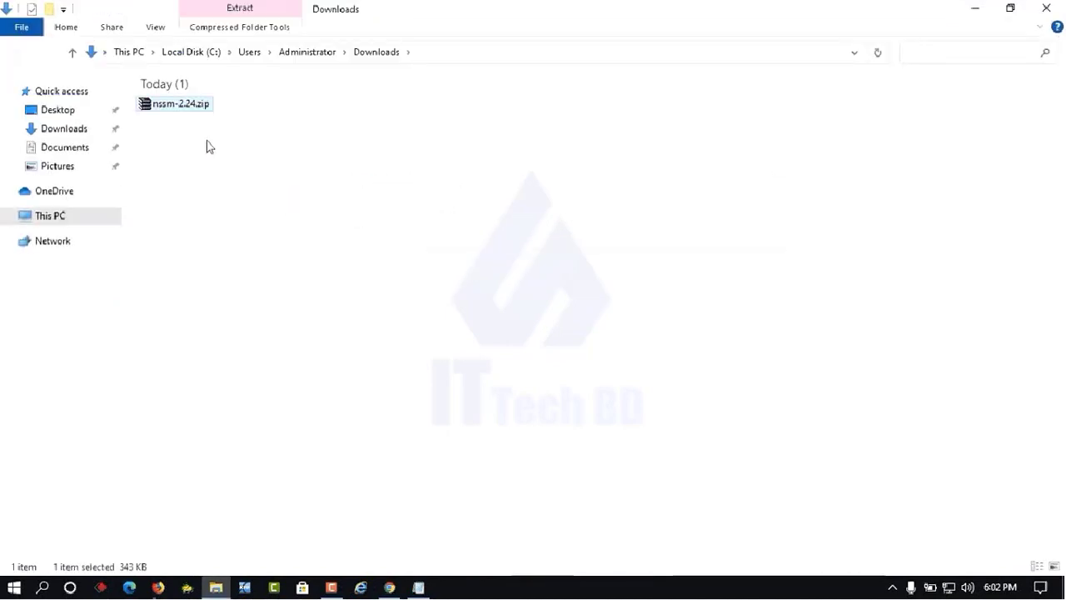
right_click(188, 111)
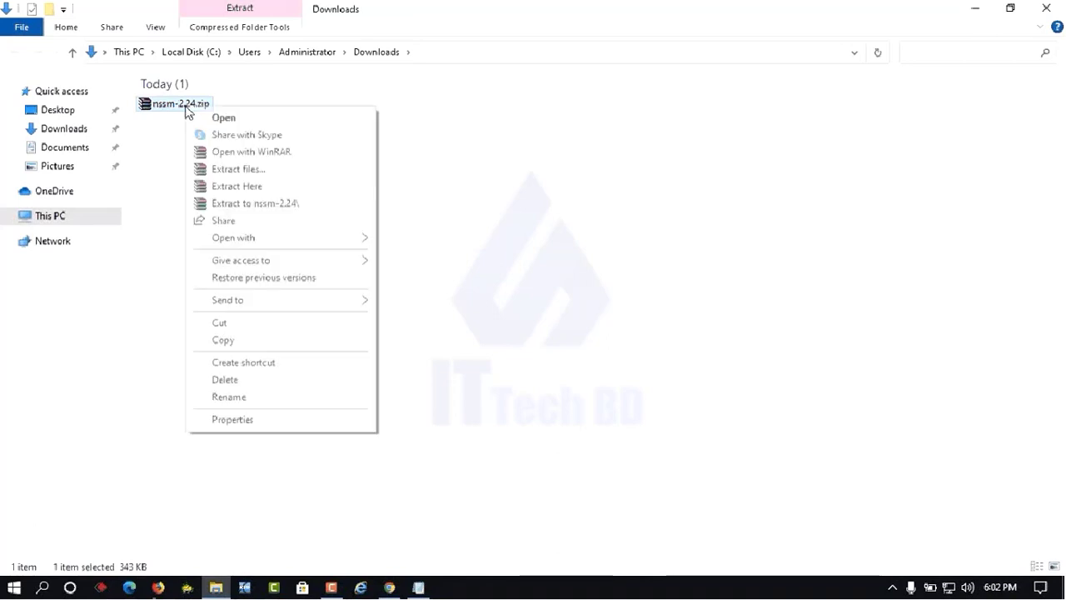
click(248, 171)
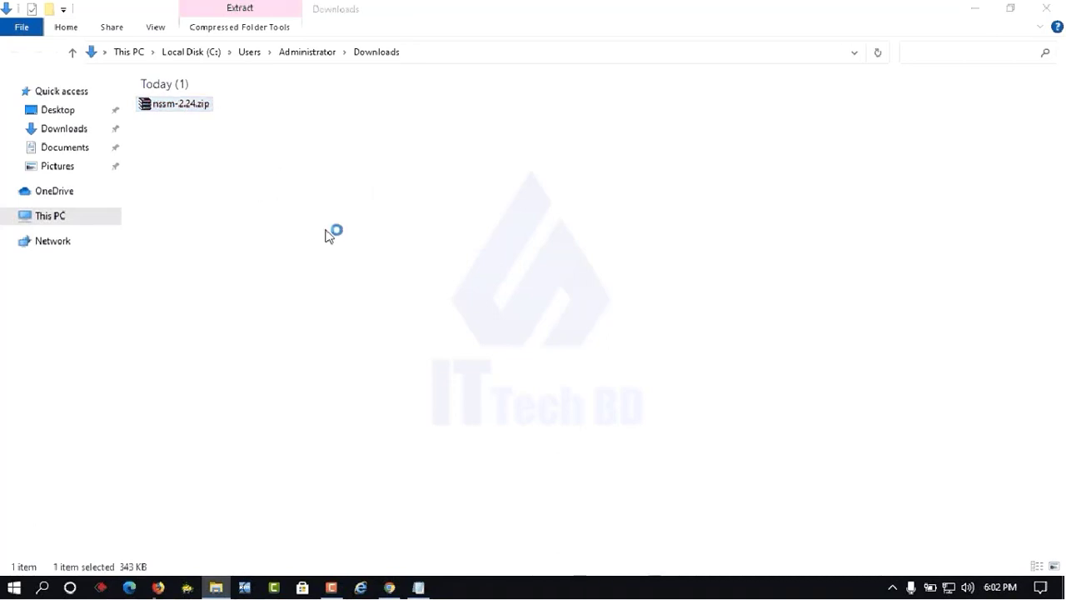
click(578, 455)
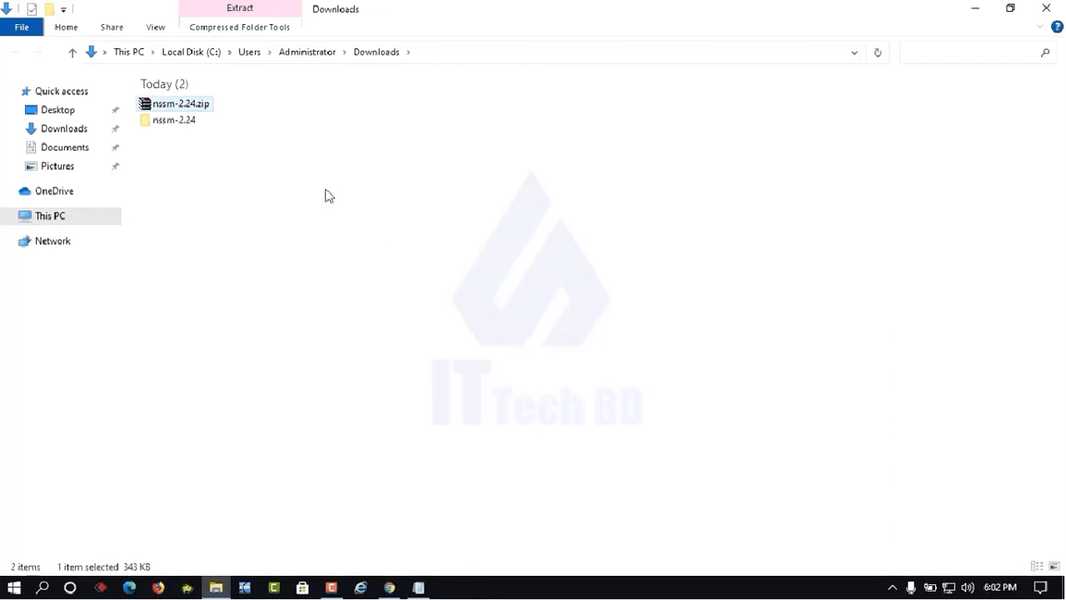
- Copy all folders and text files from the inner nssm-2.24 folder and close the open windows
double_click(181, 121)
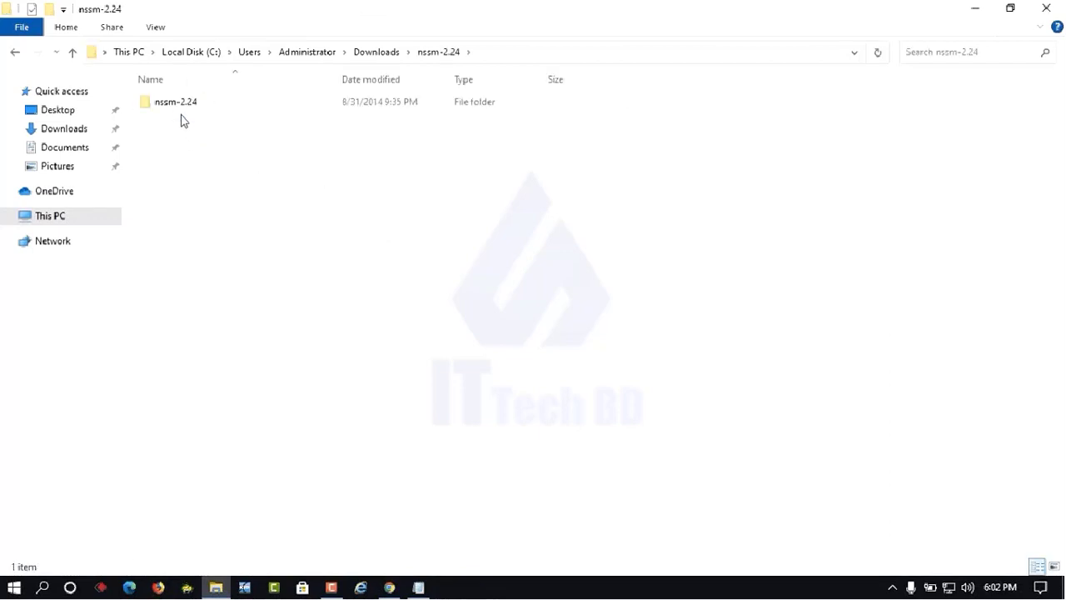
double_click(183, 110)
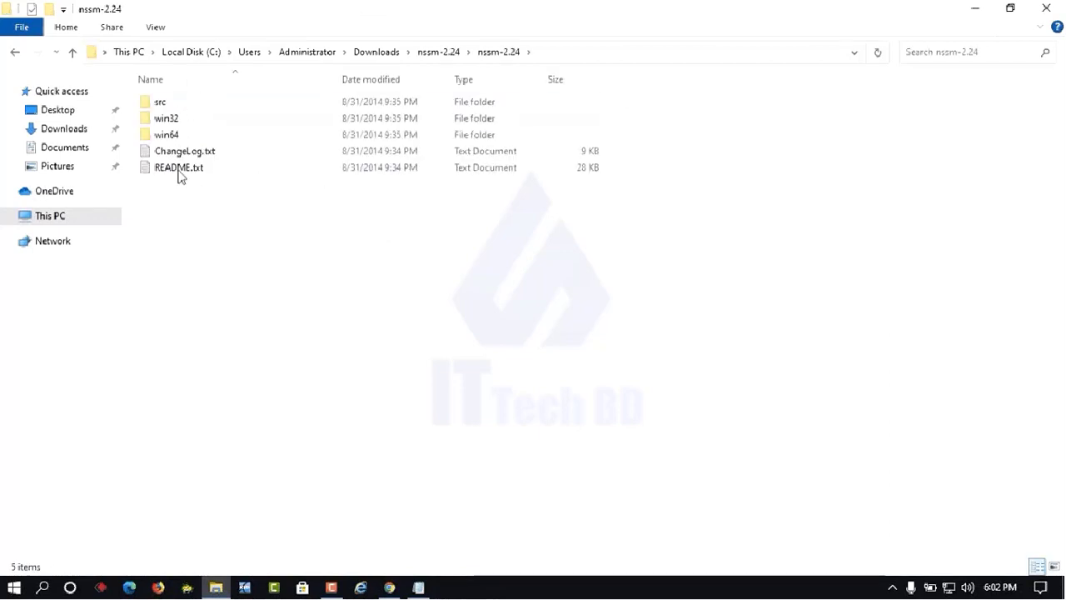
drag(243, 195, 144, 92)
right_click(161, 117)
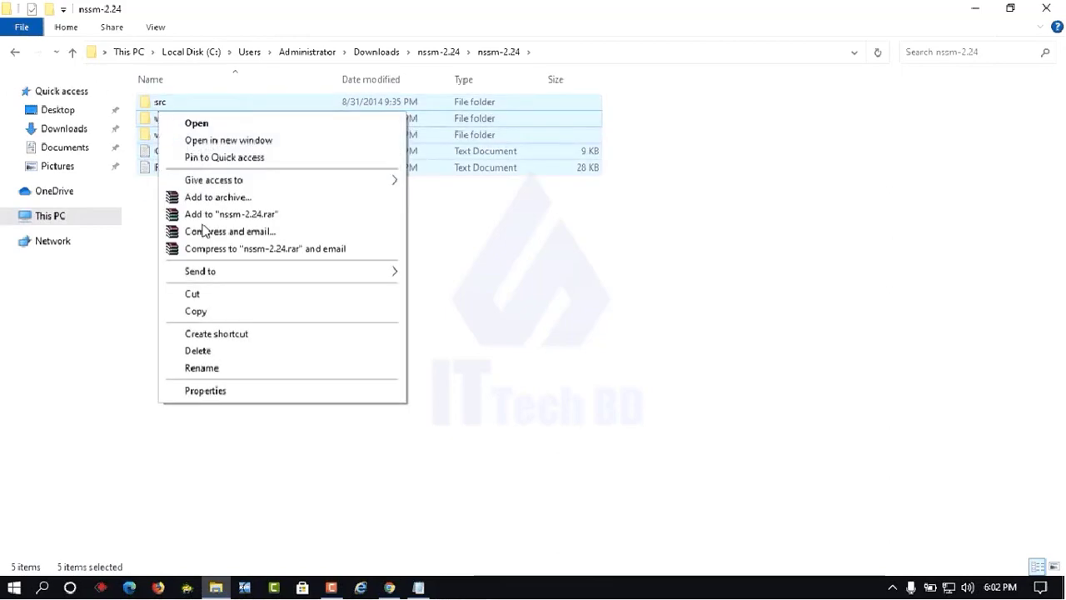
click(198, 311)
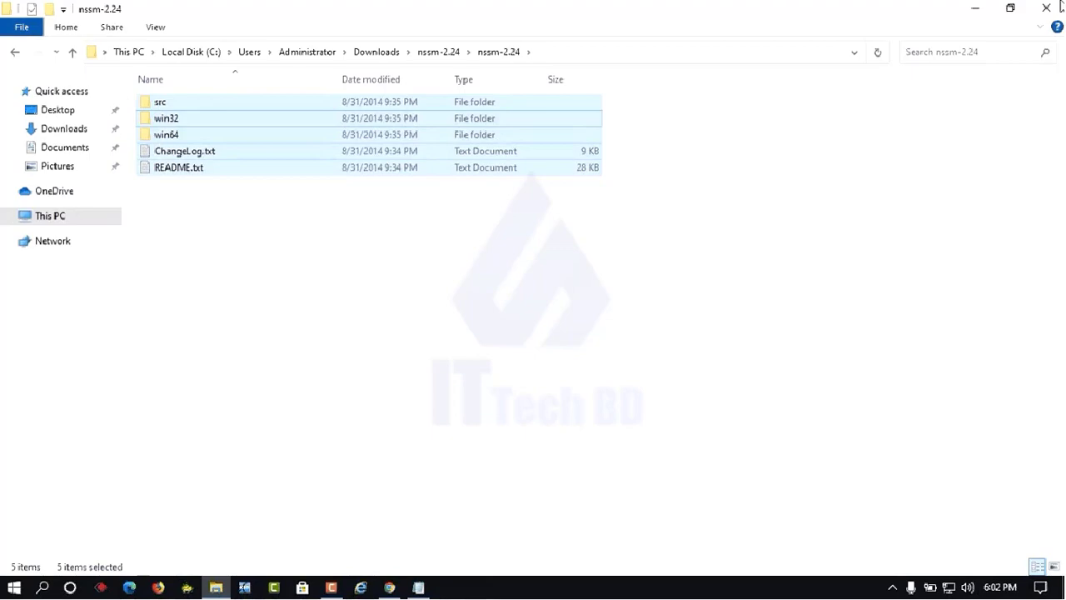
click(1046, 8)
click(1044, 8)
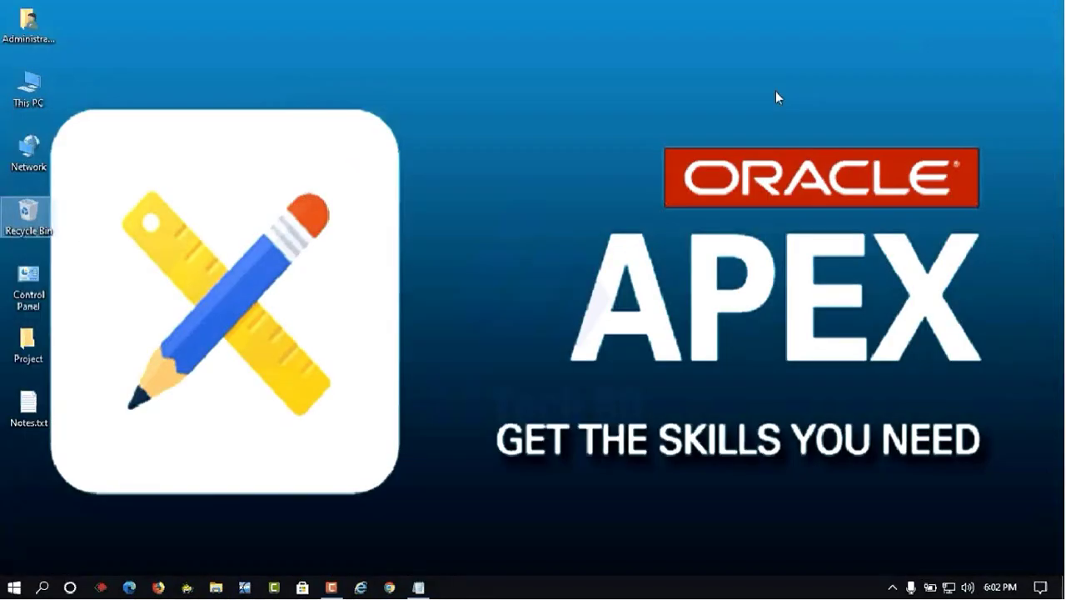
- Create a new folder named "Services File" on Local Disk (C:)
double_click(35, 87)
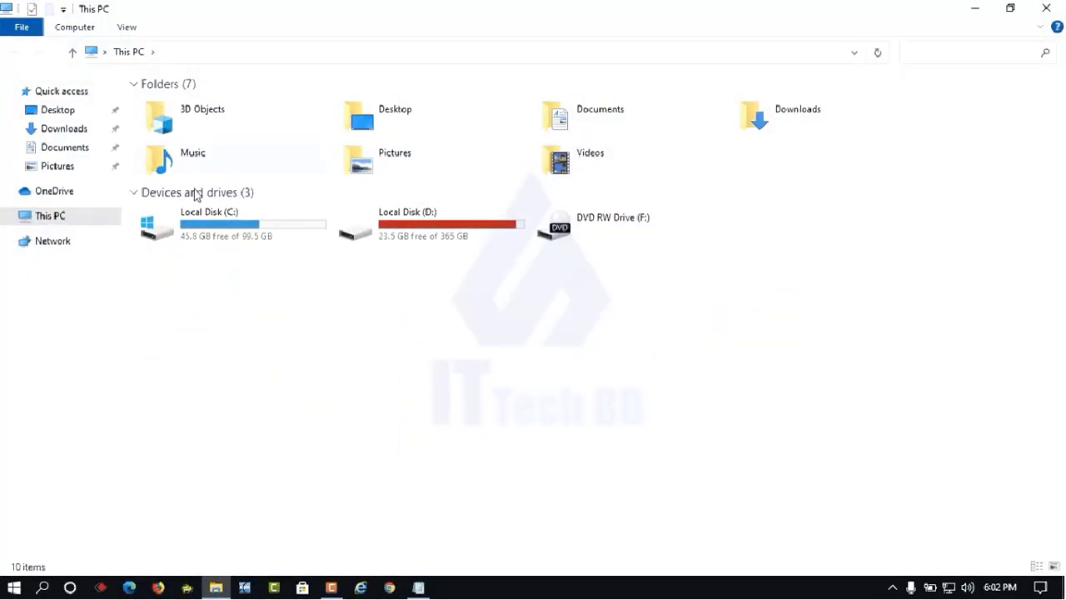
double_click(228, 232)
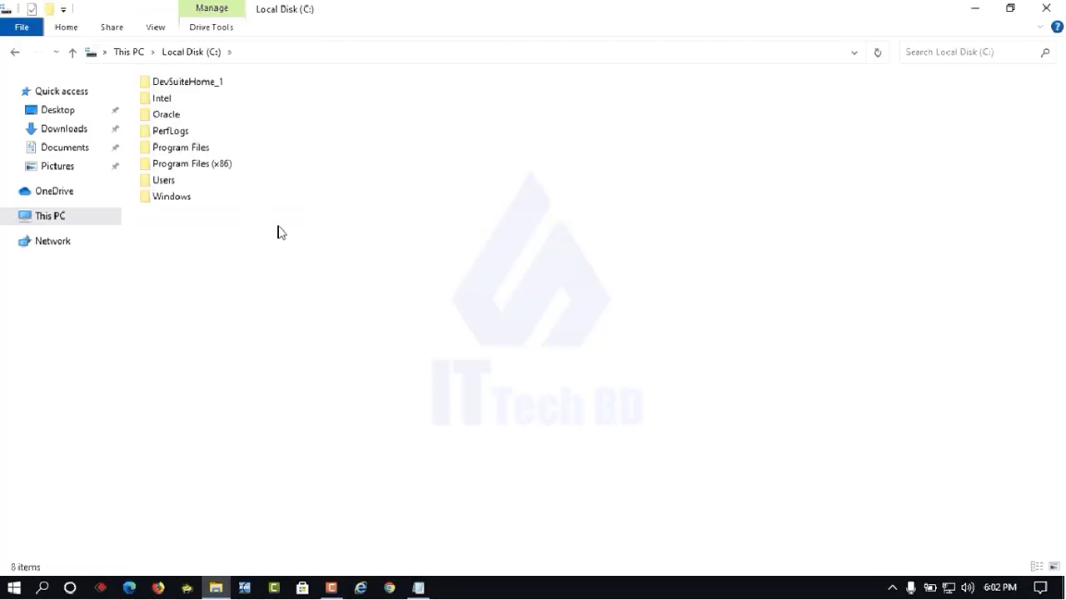
right_click(272, 212)
mouse_move(317, 374)
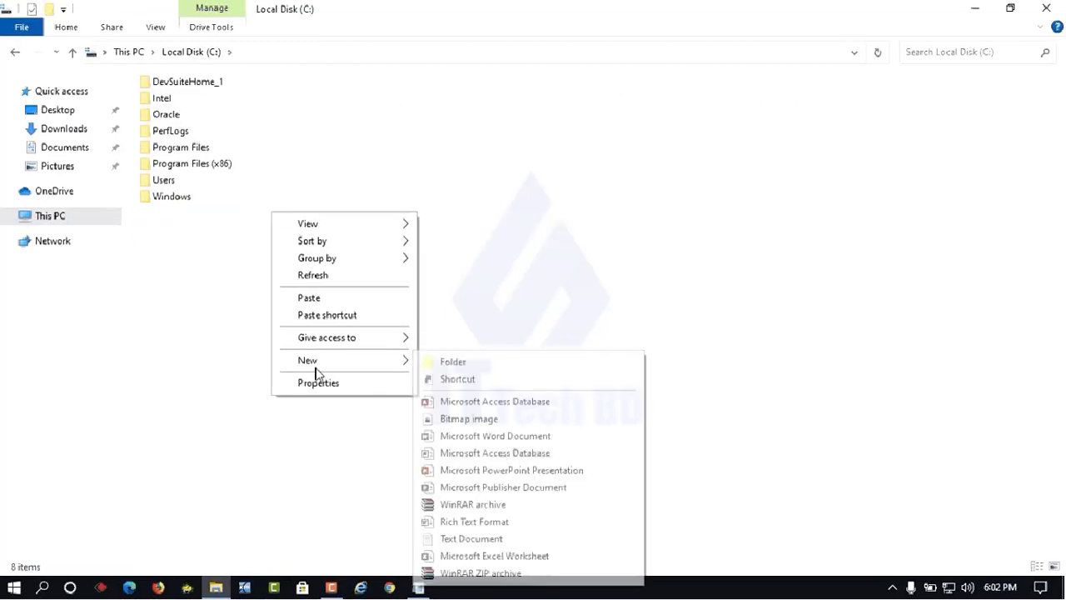
click(469, 367)
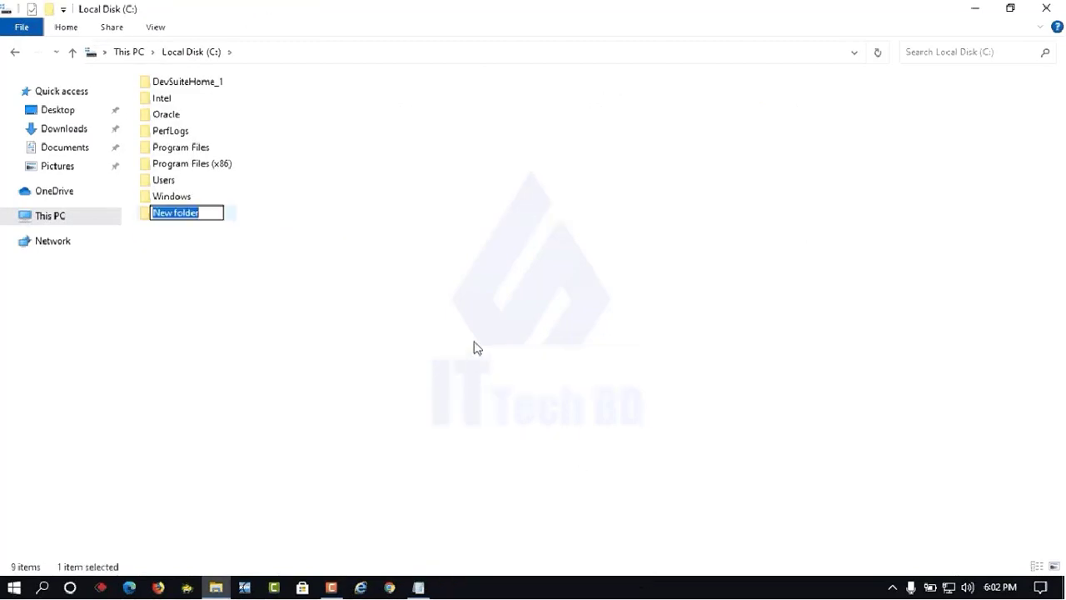
text(S)
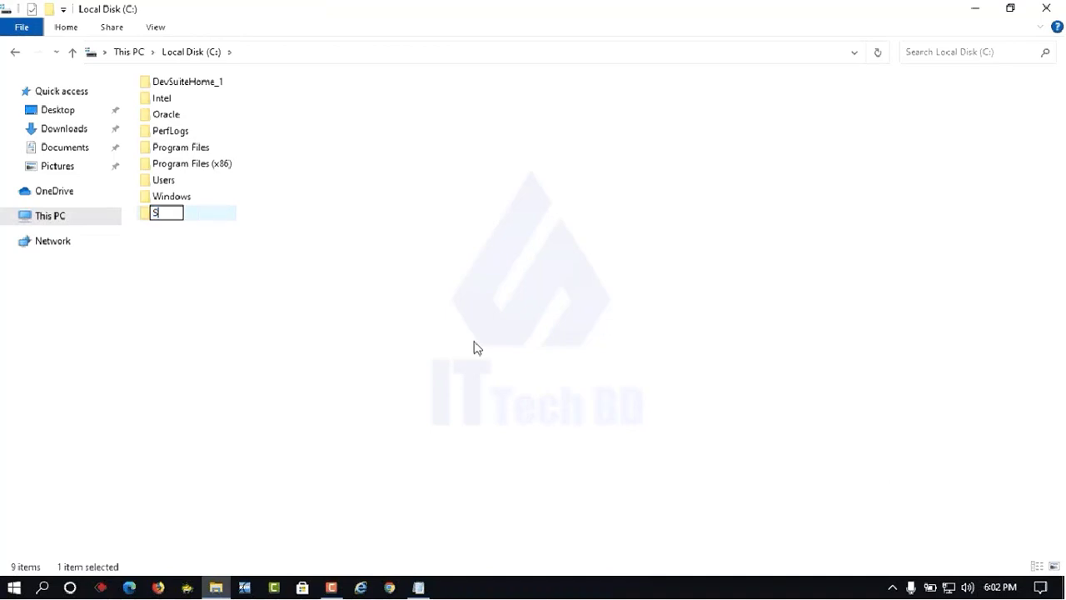
text(ervices Fi)
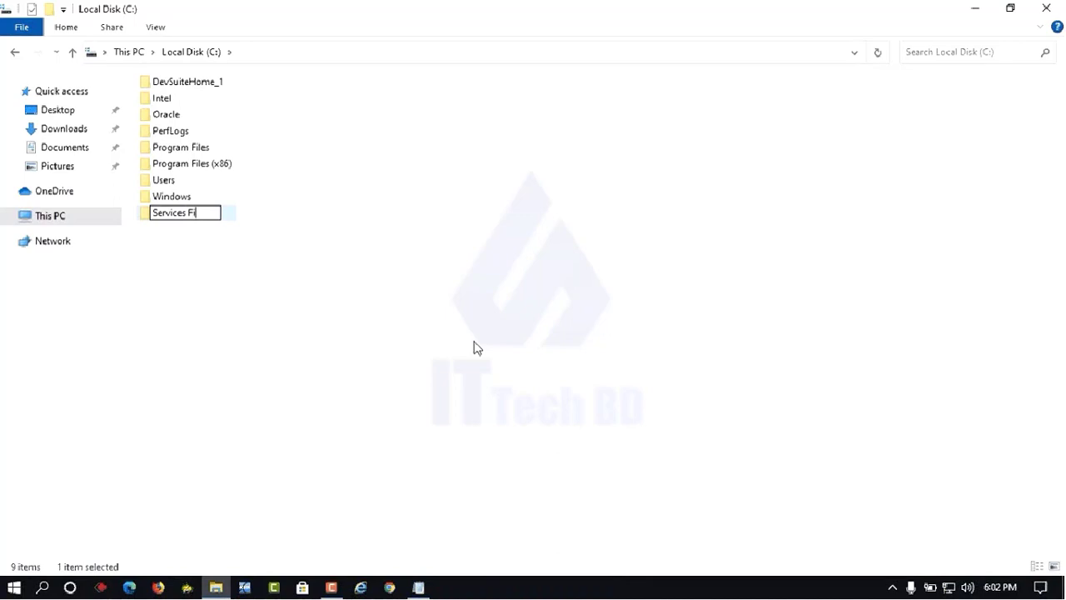
text(le)
key(Return)
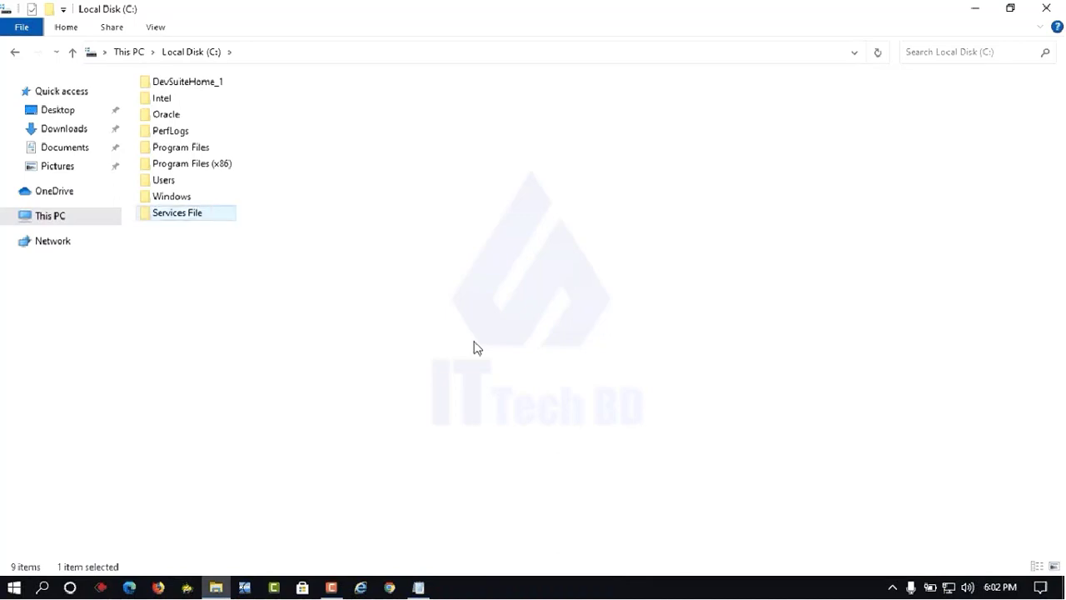
- Refresh the C: drive listing, open the Services File folder and paste the copied NSSM folders and text files into it
right_click(554, 181)
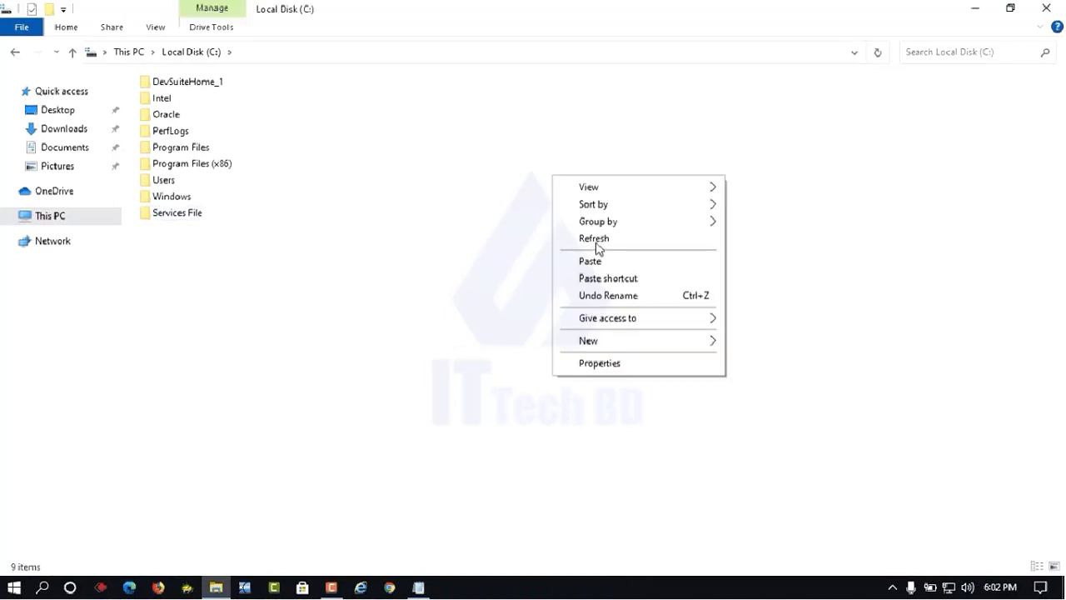
click(594, 240)
double_click(182, 181)
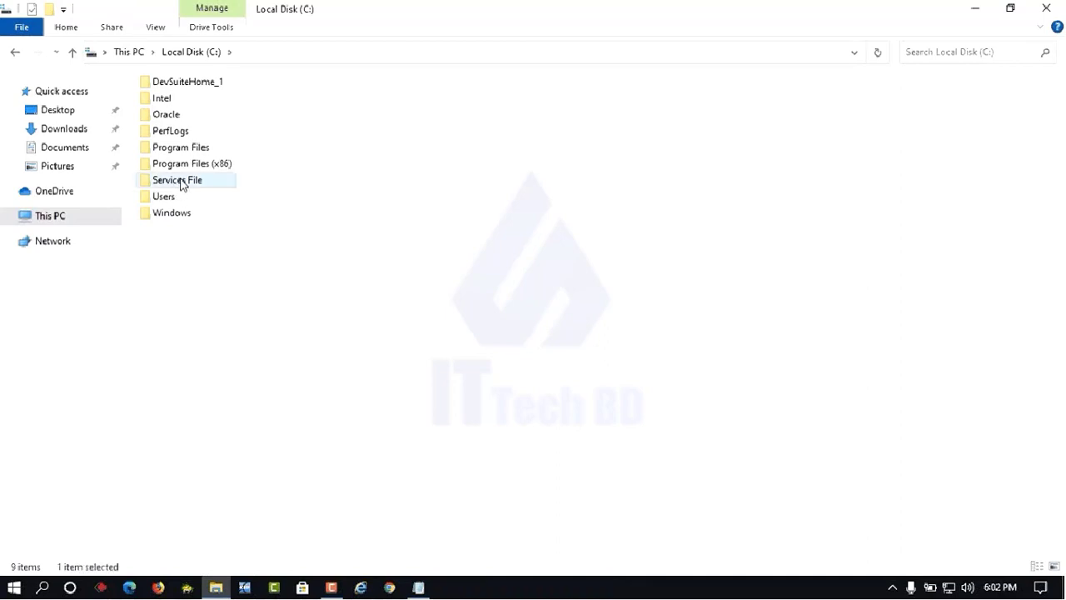
right_click(323, 198)
click(359, 303)
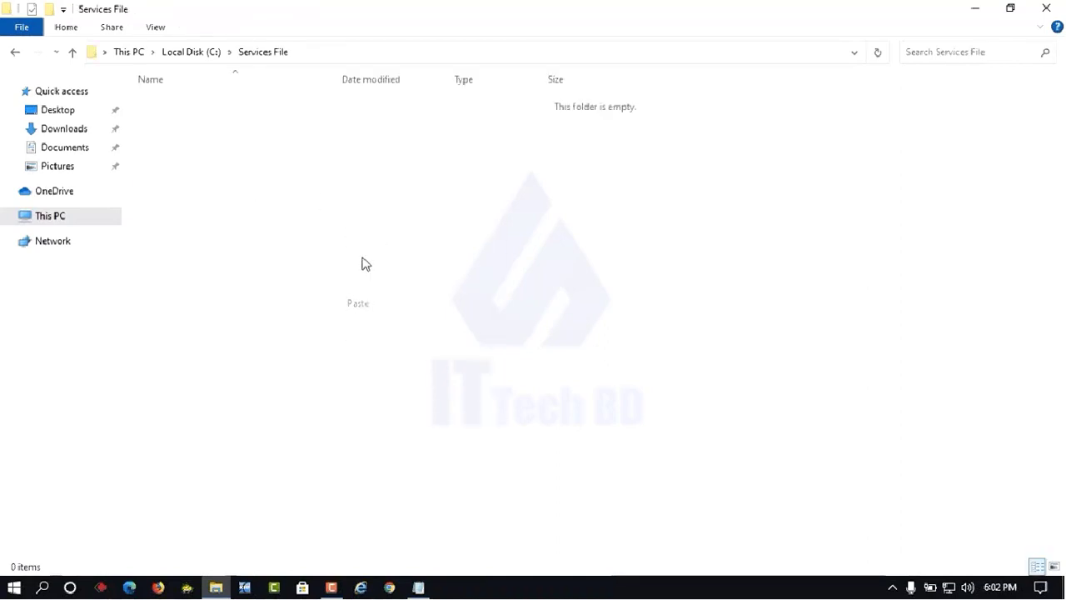
- Show the Services File folder's contents in List layout, clear the selection and minimize the window
click(157, 27)
click(244, 65)
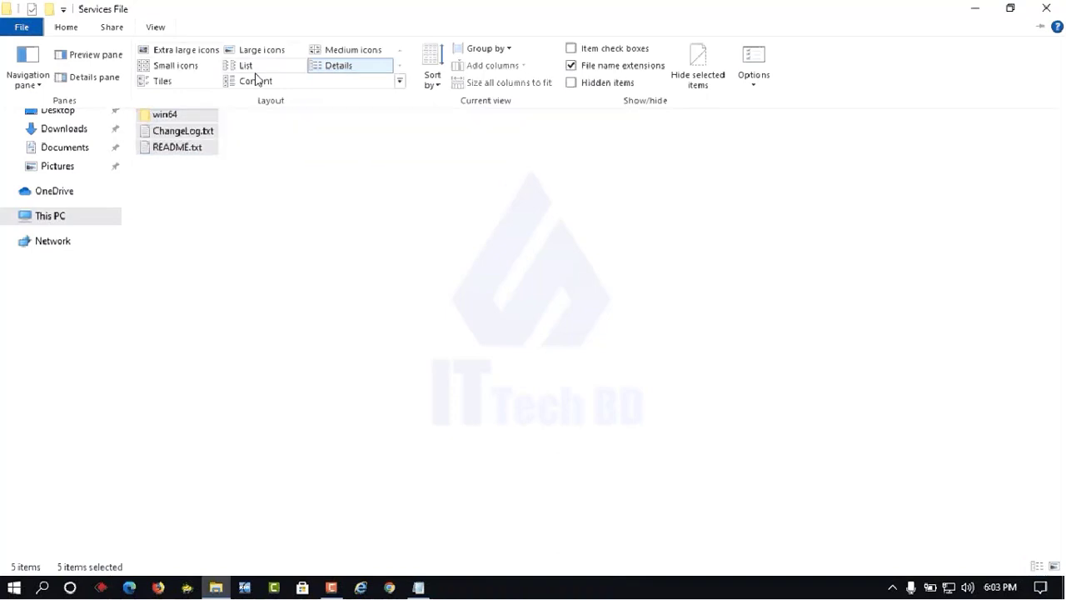
click(254, 199)
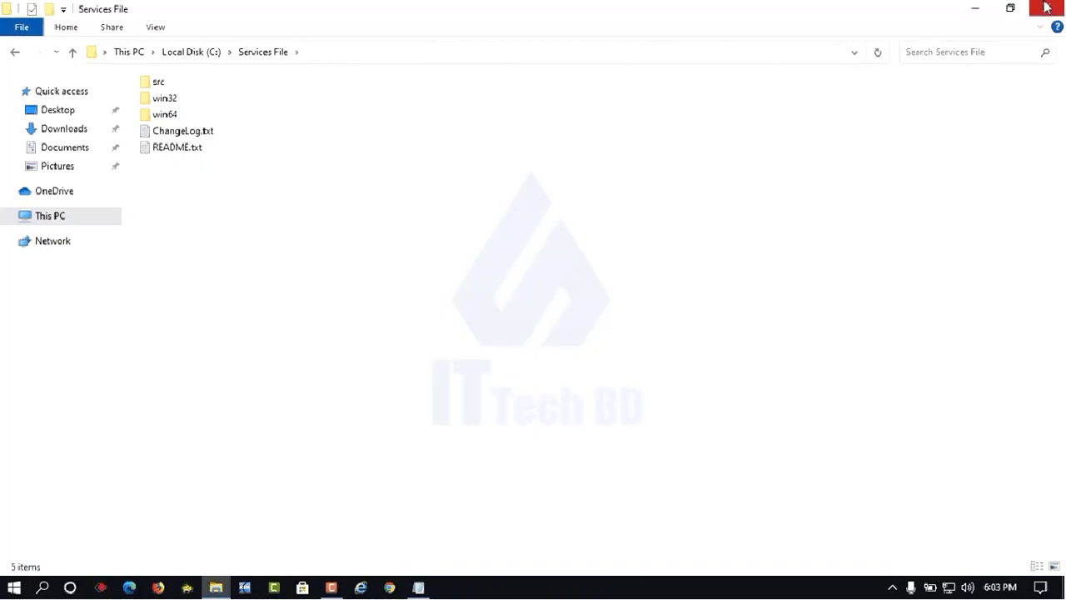
click(975, 8)
mouse_move(418, 587)
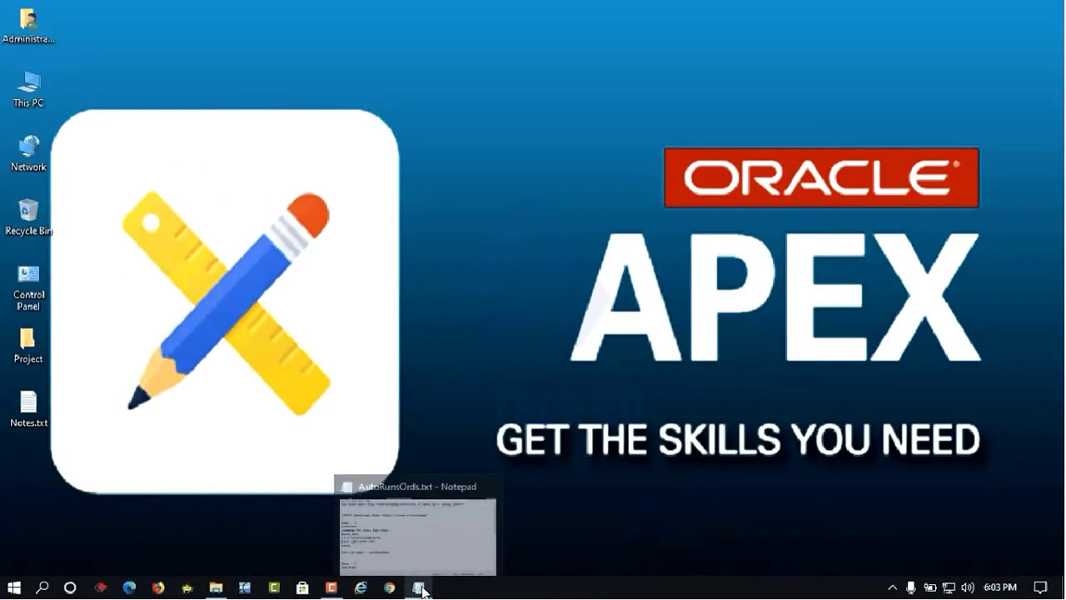
click(405, 543)
scroll(416, 296, down, 2)
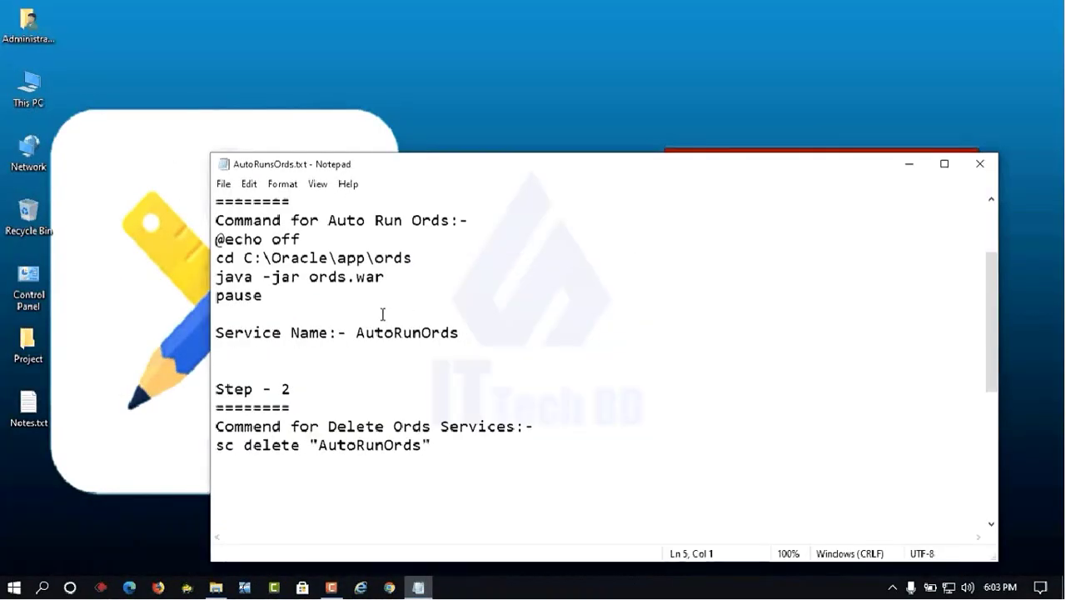
drag(215, 219, 457, 214)
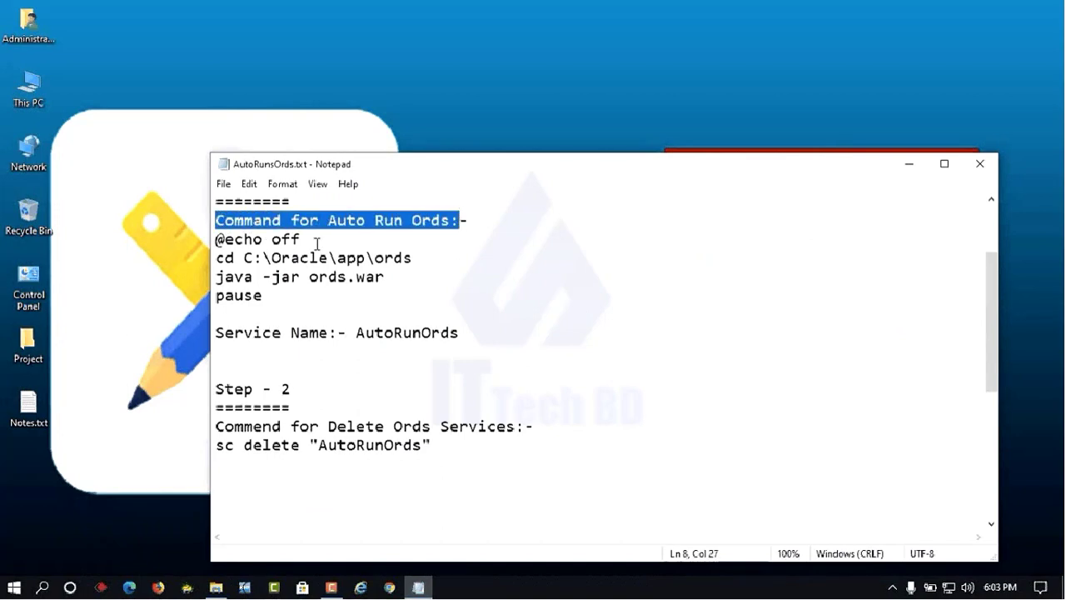
scroll(426, 396, down, 3)
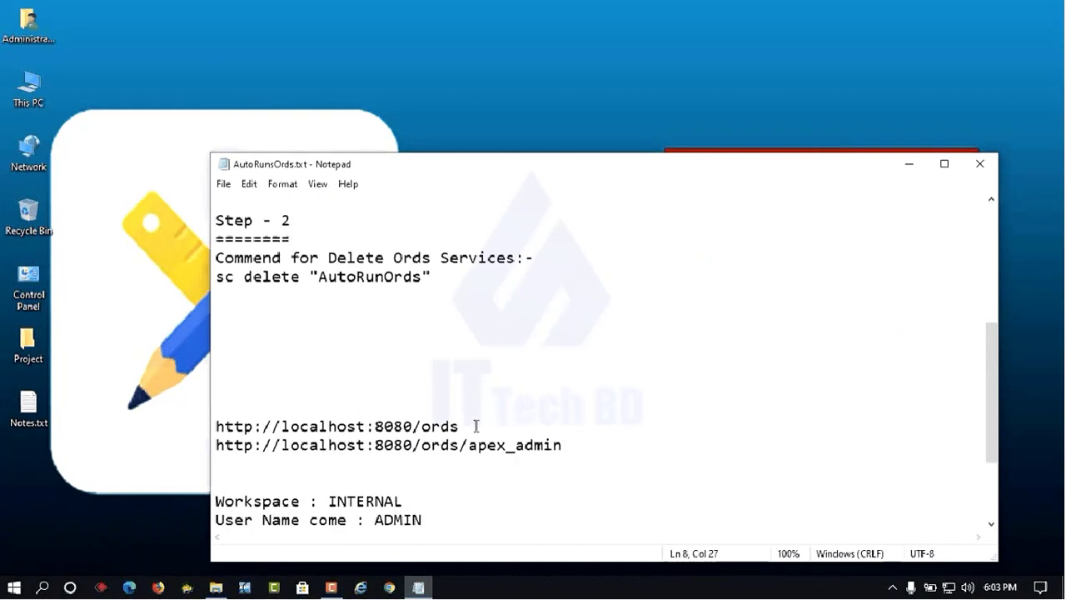
drag(476, 425, 211, 427)
right_click(255, 413)
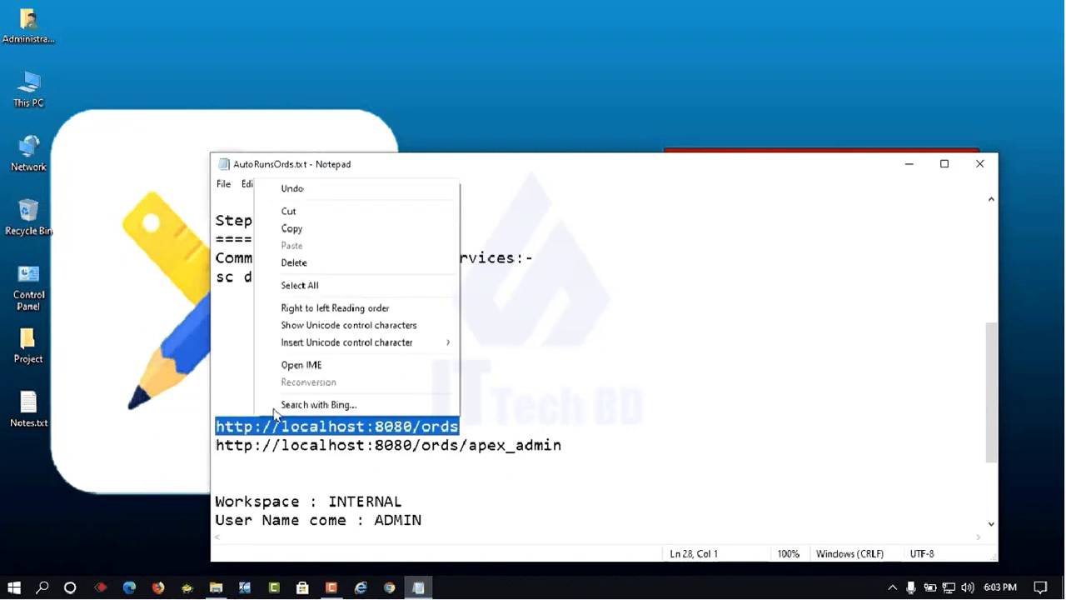
click(291, 227)
click(910, 177)
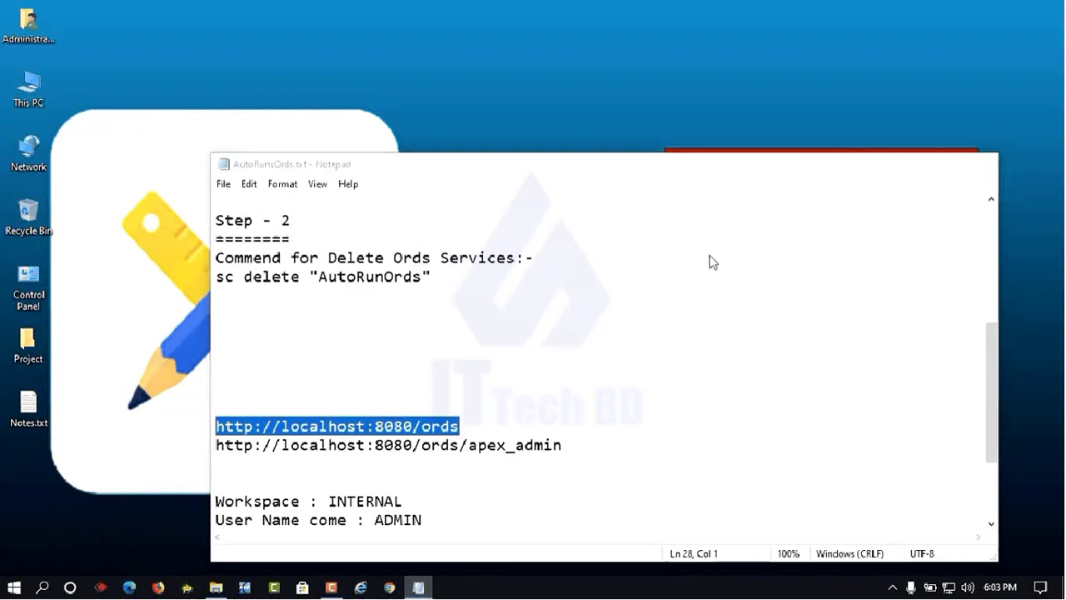
click(389, 587)
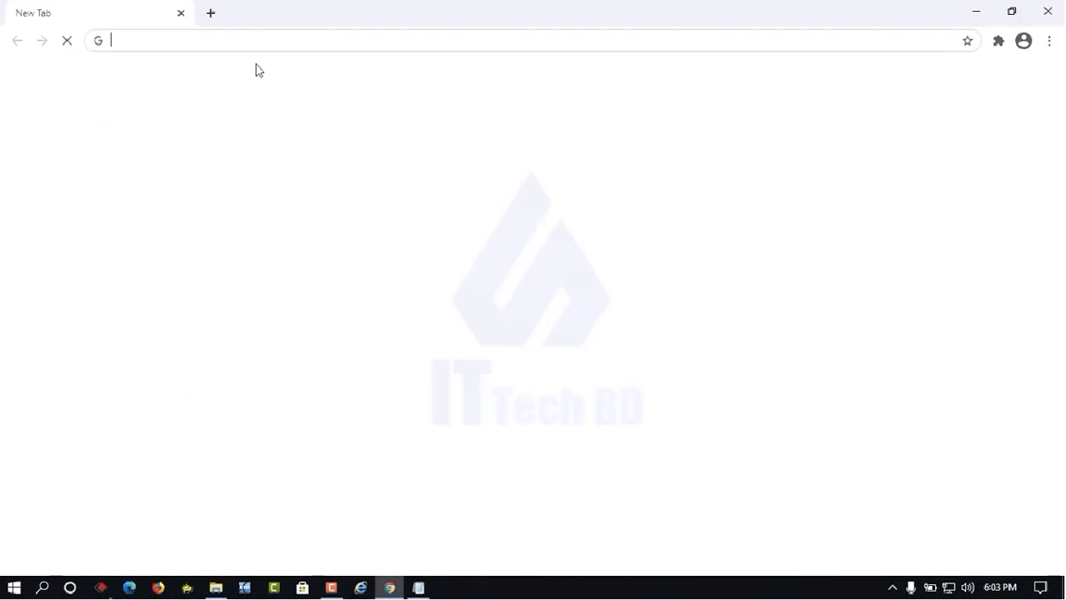
right_click(220, 42)
click(264, 147)
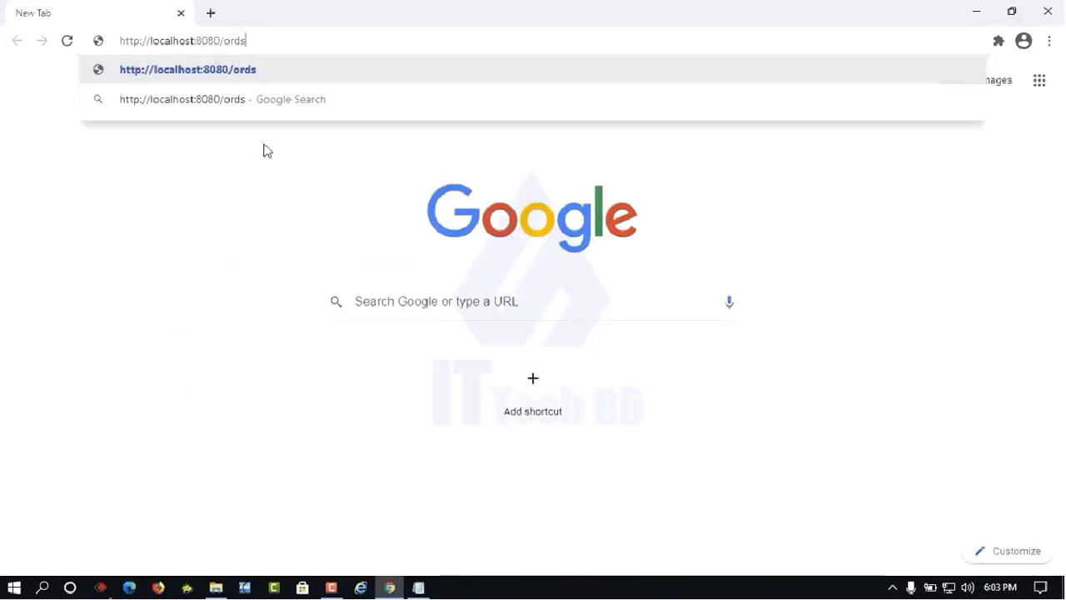
key(Return)
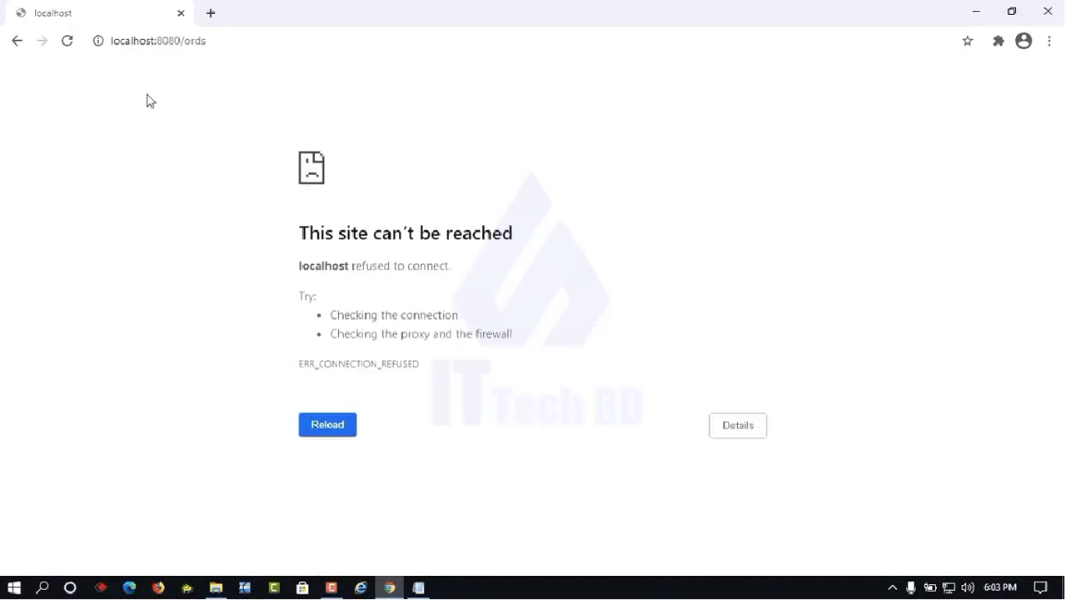
click(975, 12)
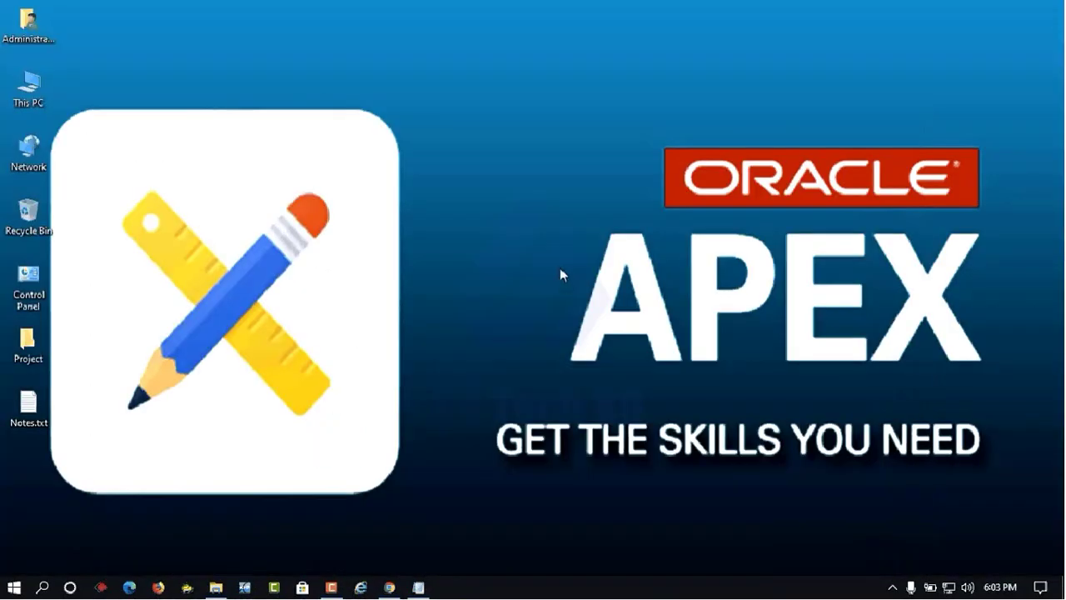
click(418, 587)
scroll(447, 403, up, 3)
scroll(447, 403, up, 2)
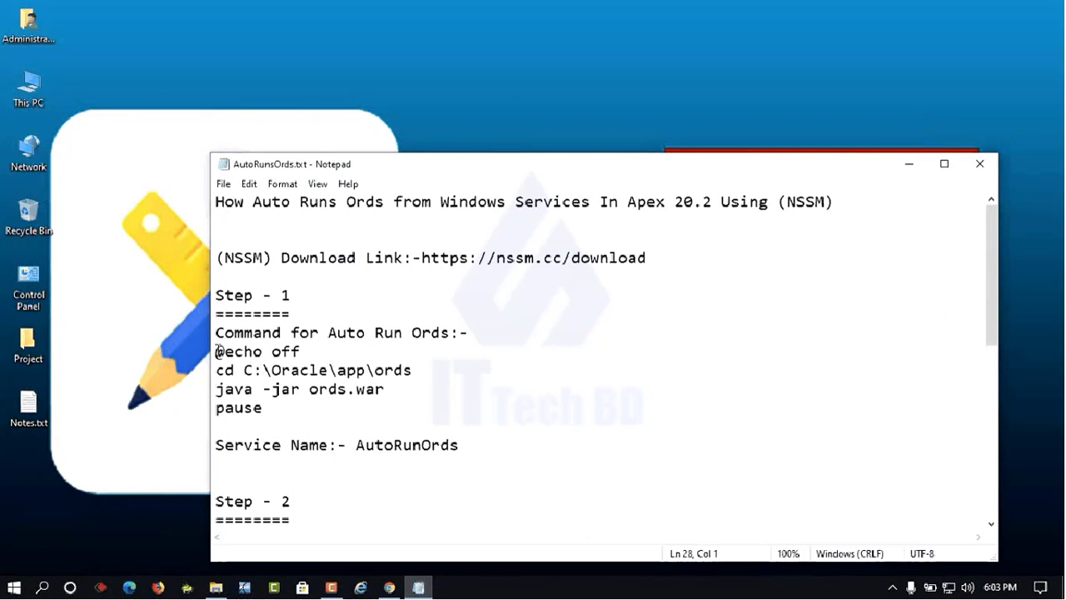
mouse_move(215, 351)
mouse_down()
mouse_move(261, 351)
mouse_move(231, 353)
mouse_up()
drag(300, 352, 273, 351)
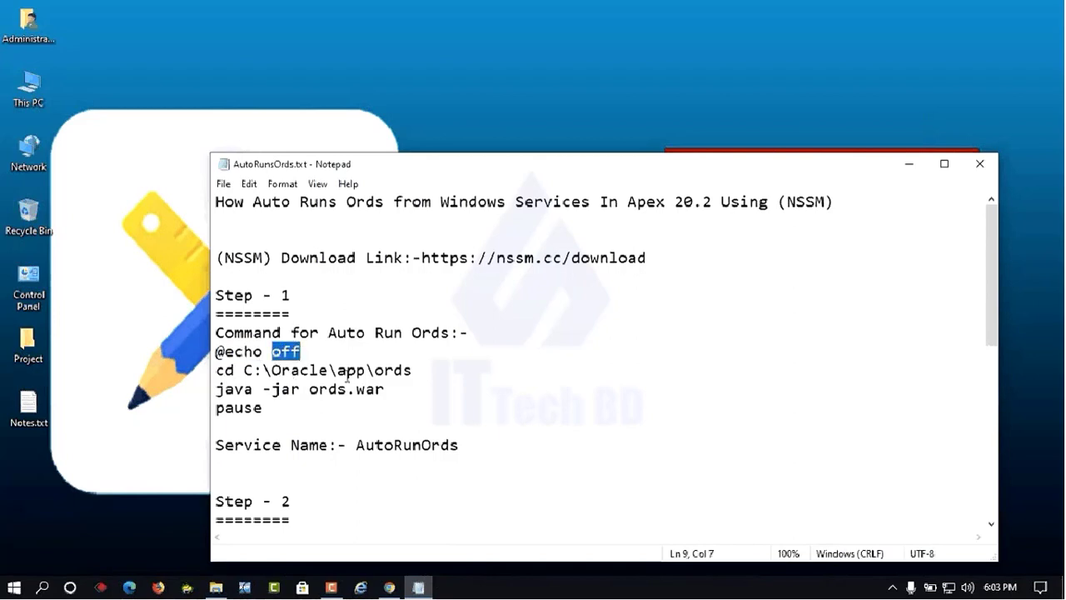
- Open the ords folder inside Oracle\app on Local Disk (C:) and display its full path
double_click(28, 87)
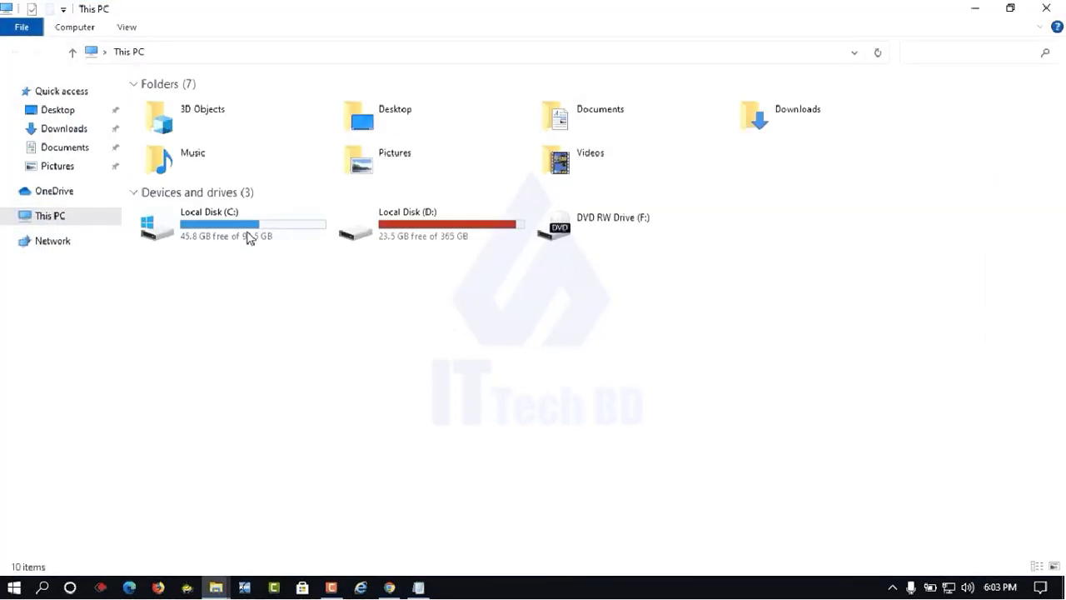
double_click(245, 236)
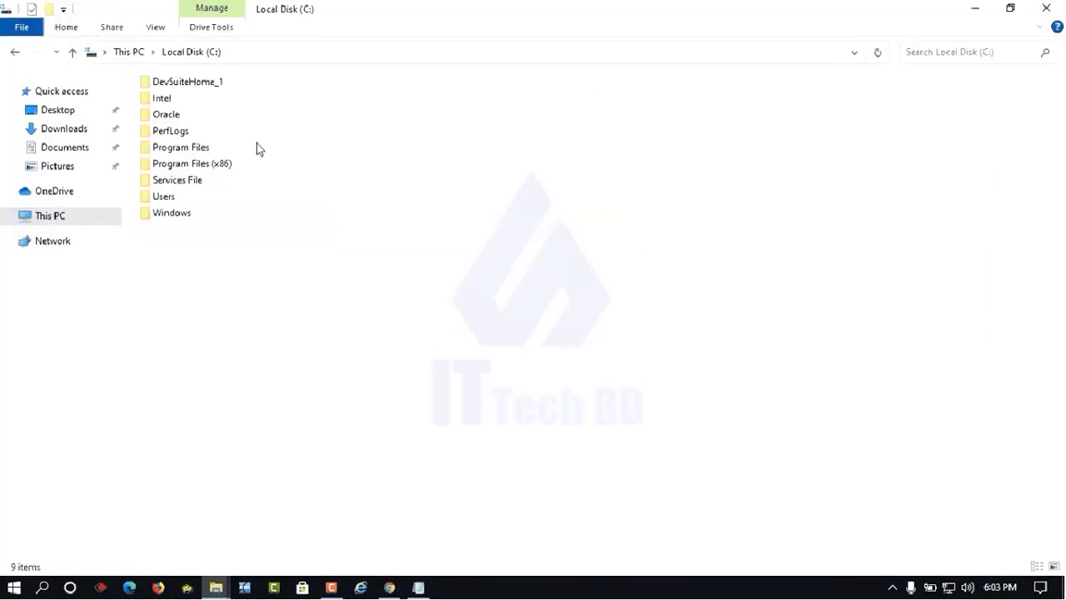
double_click(173, 116)
double_click(170, 85)
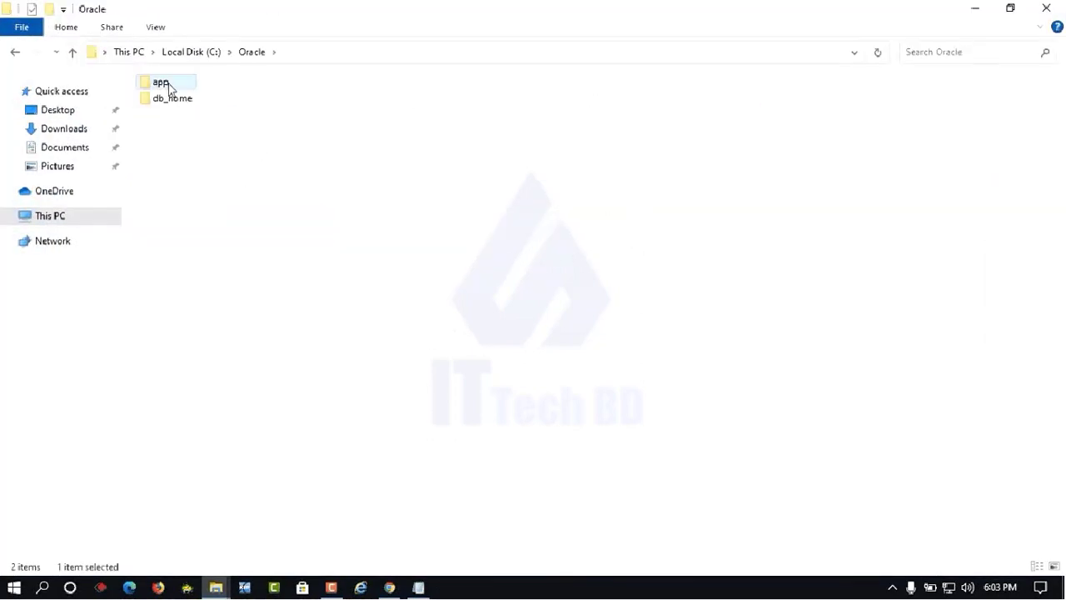
double_click(167, 198)
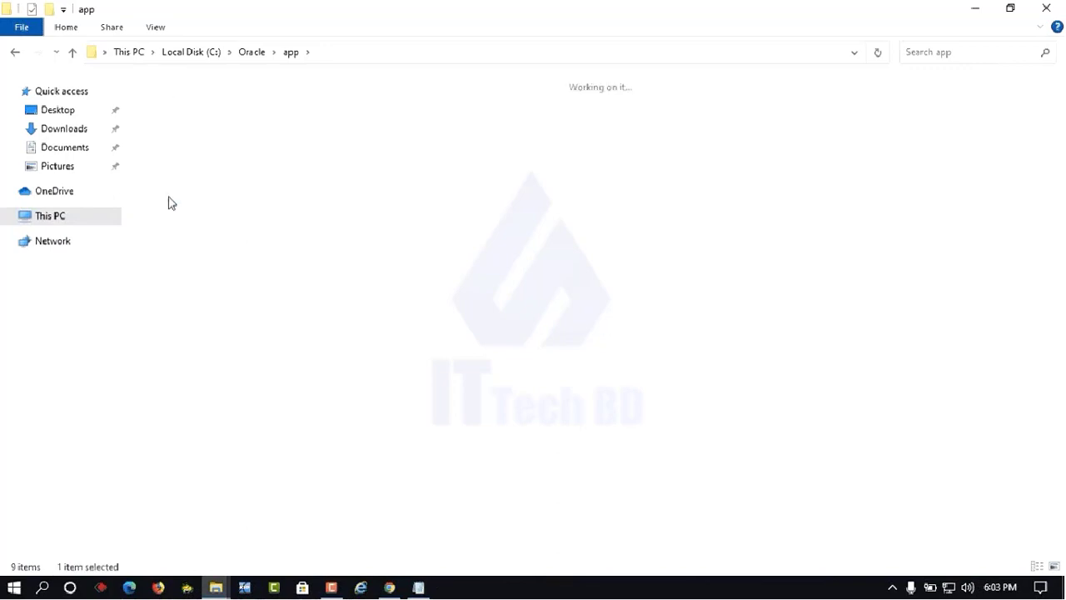
click(407, 52)
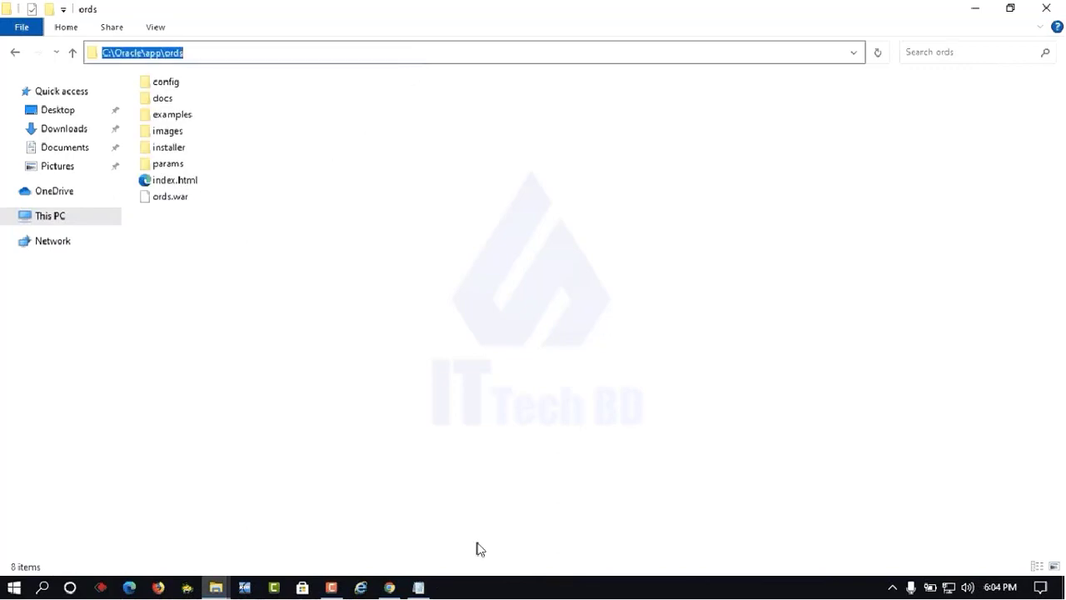
- Compare the notes' cd and java commands with the ords folder, review the pause line and service name, and minimize both windows
click(417, 587)
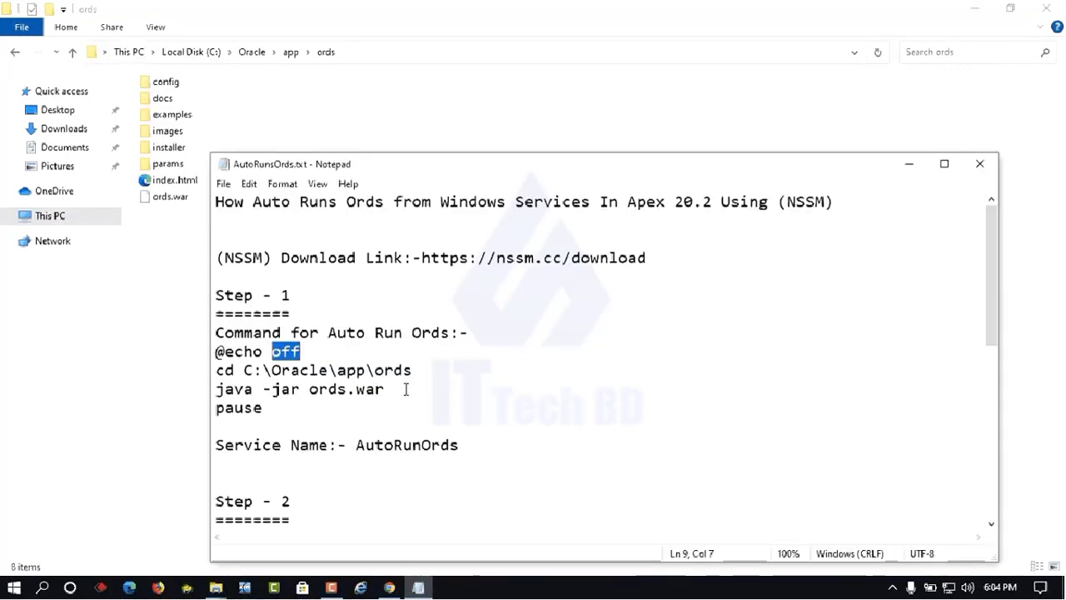
drag(421, 175, 492, 61)
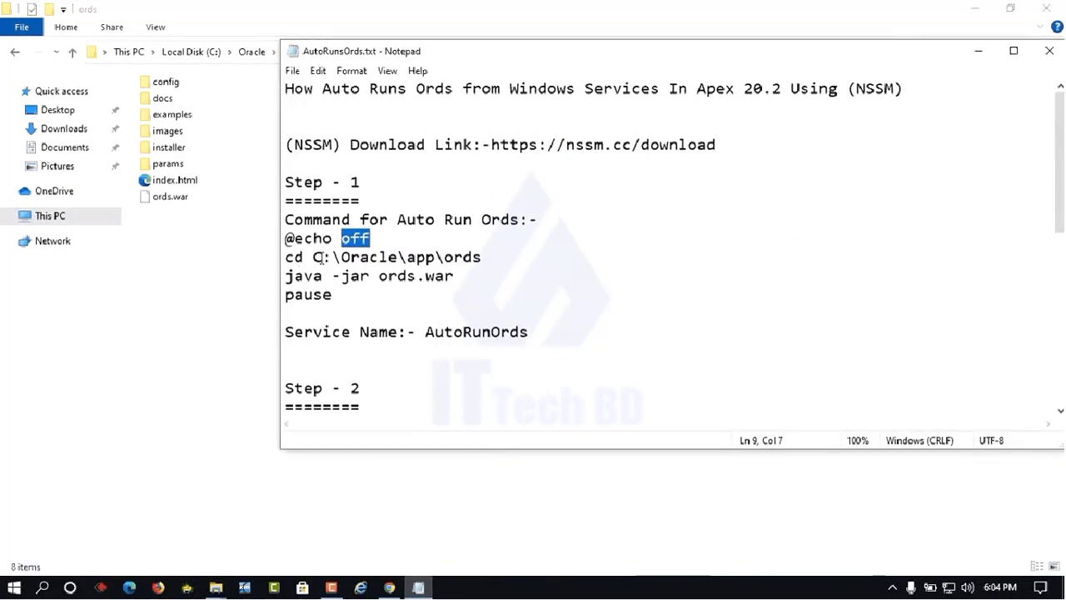
drag(472, 53, 473, 92)
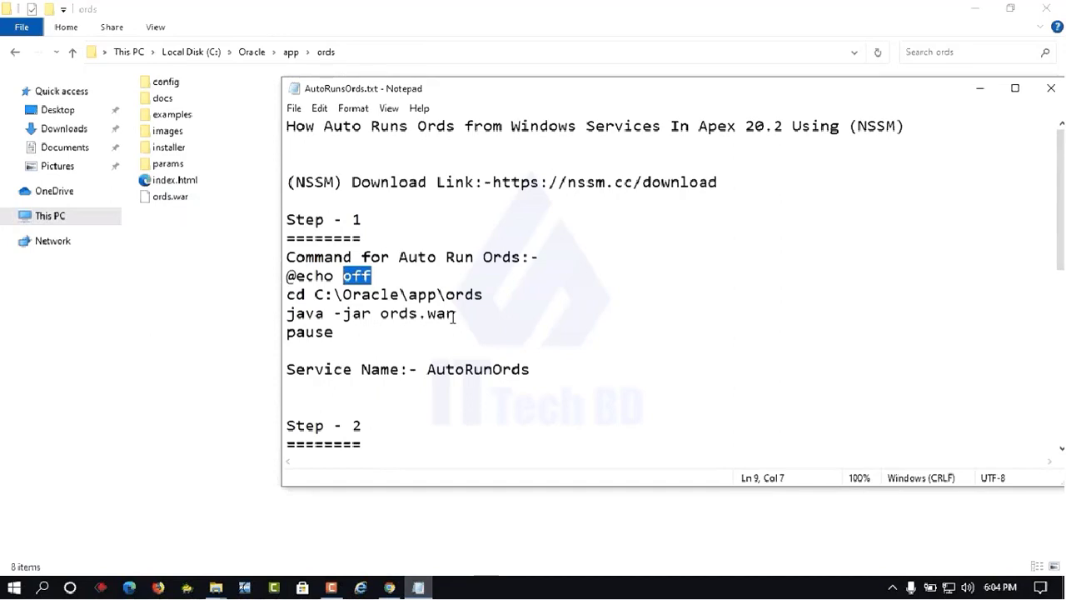
drag(336, 331, 283, 332)
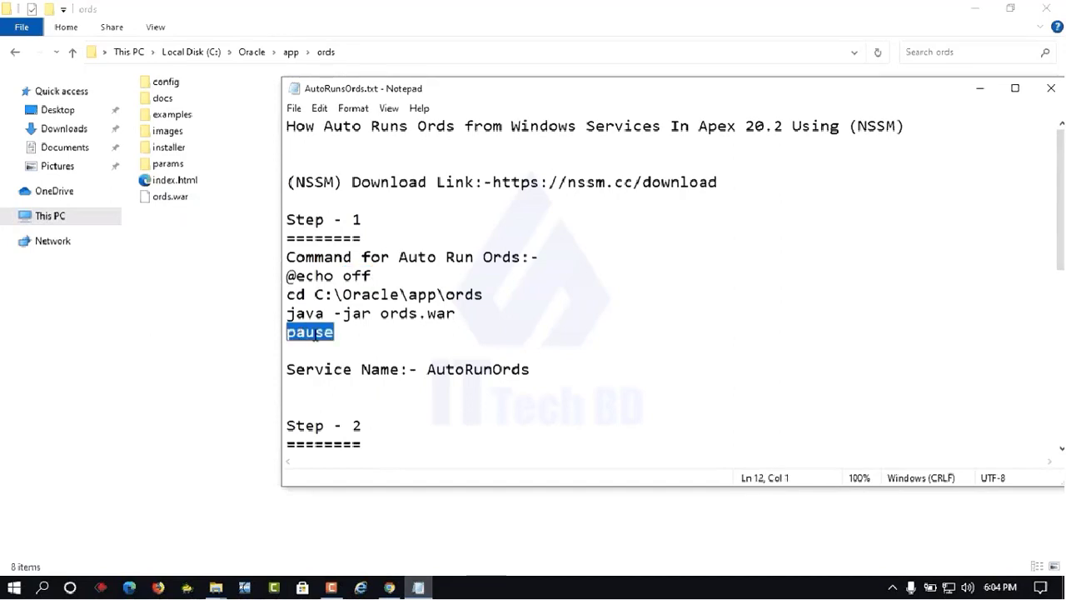
click(360, 341)
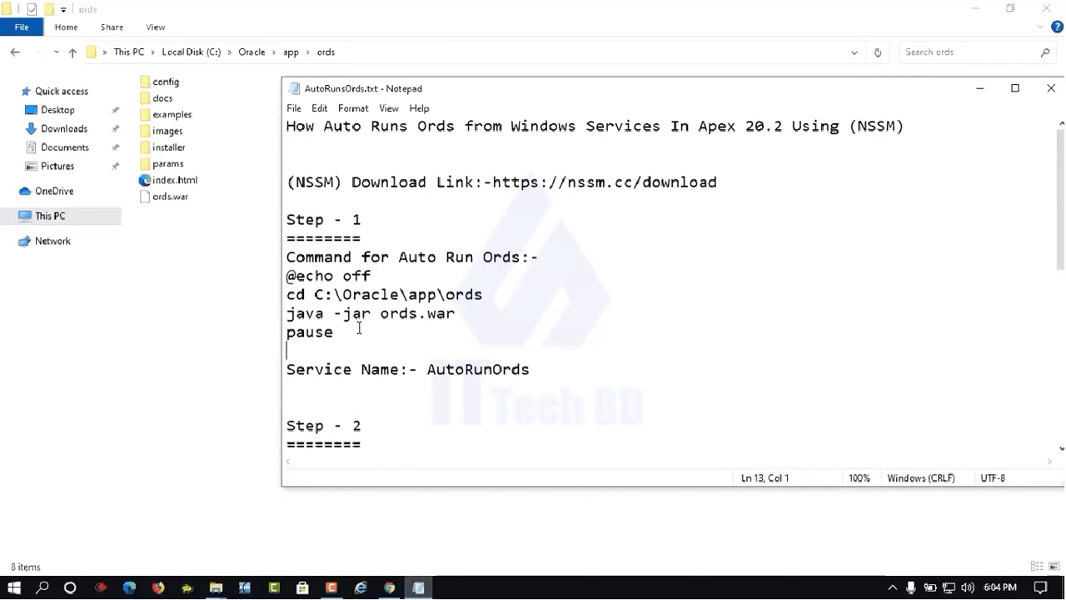
drag(426, 369, 539, 370)
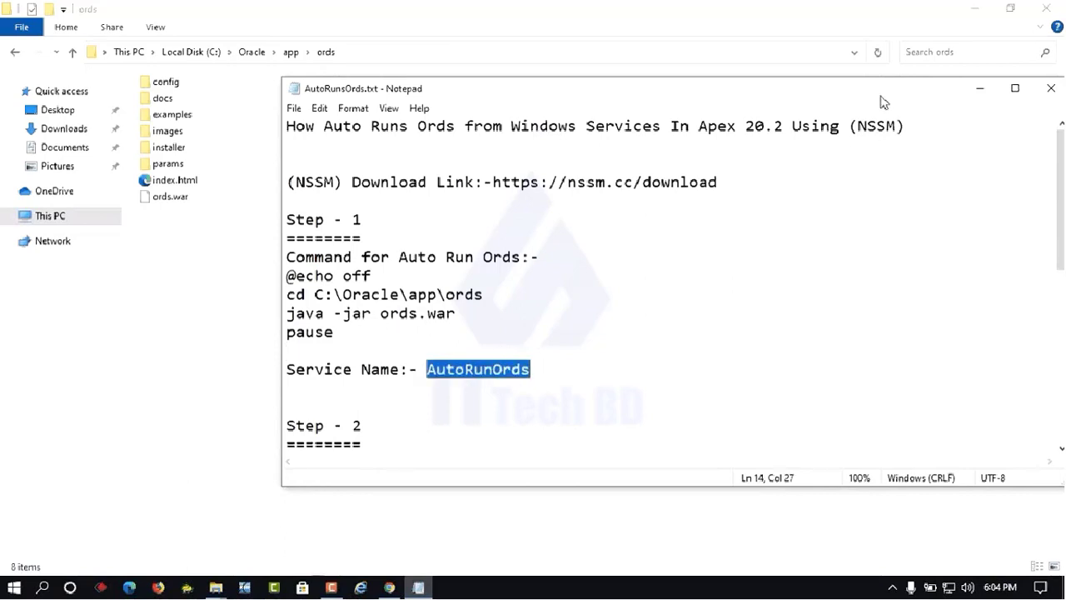
drag(883, 100, 819, 114)
click(915, 104)
click(973, 12)
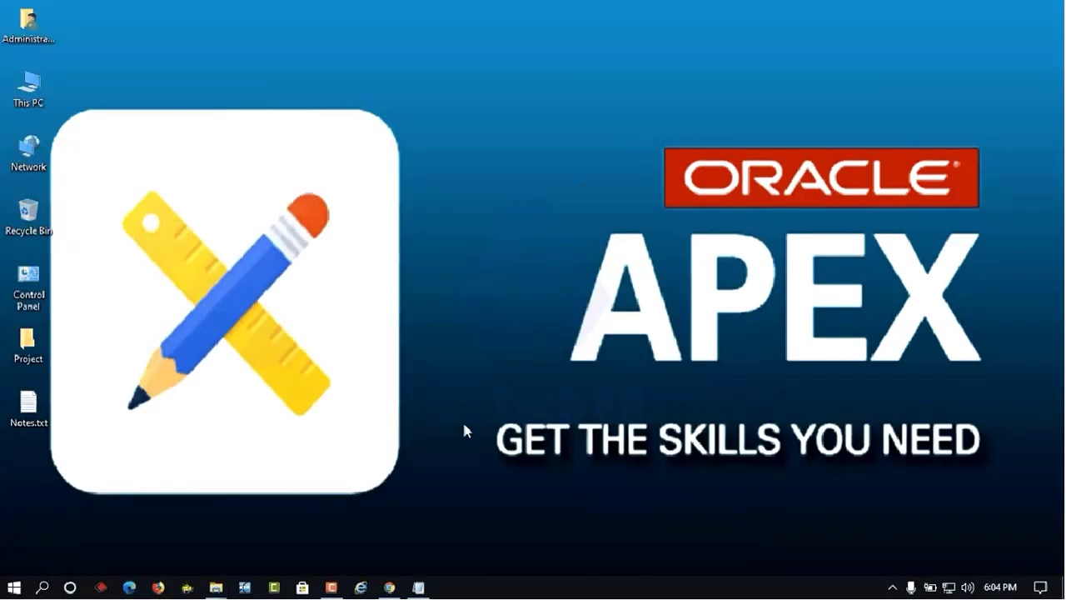
click(418, 587)
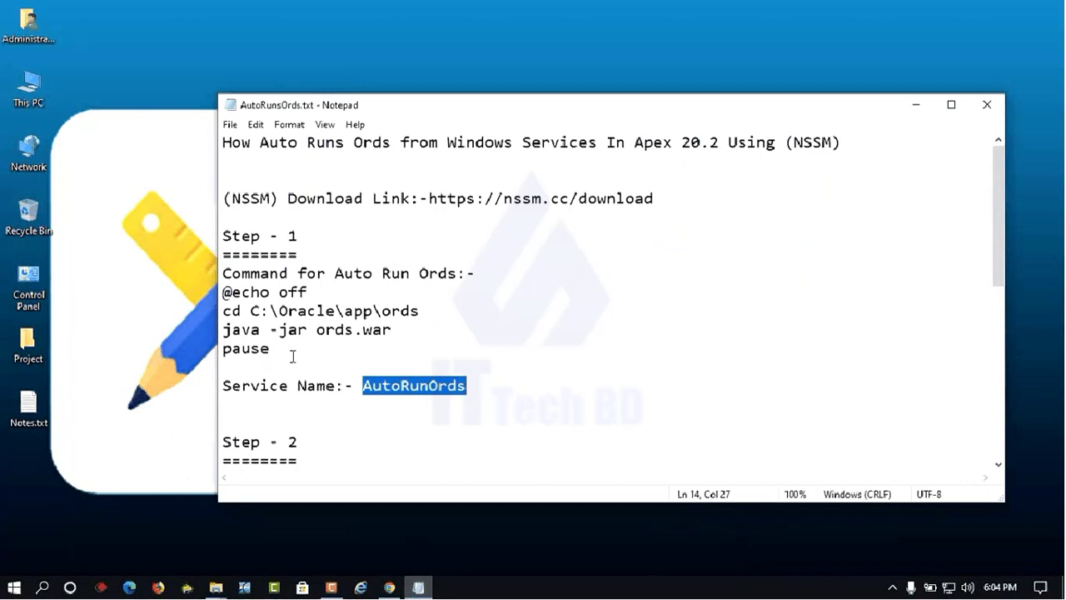
drag(286, 348, 218, 298)
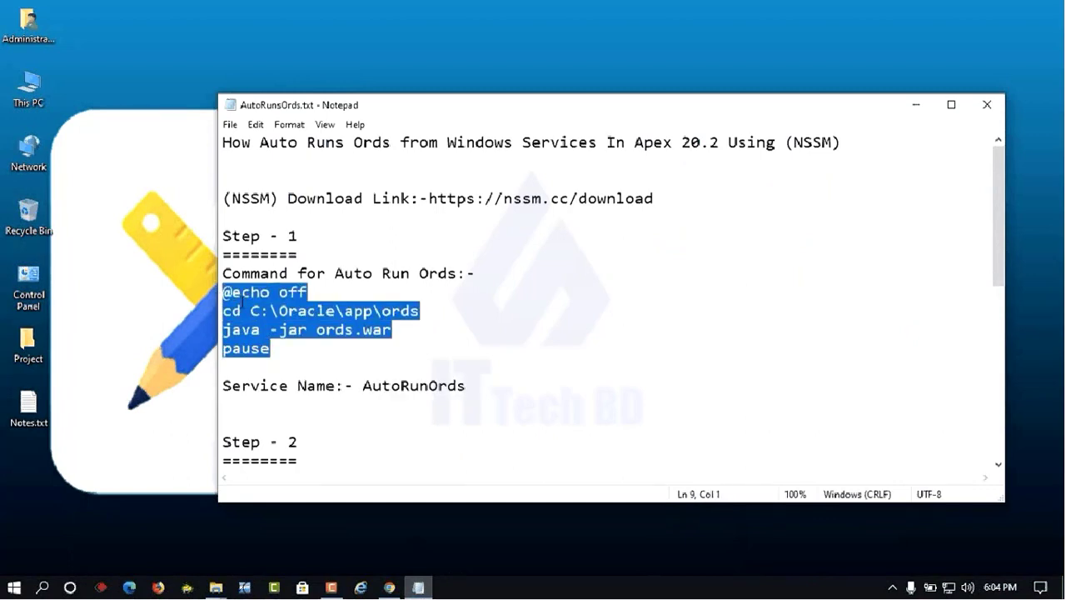